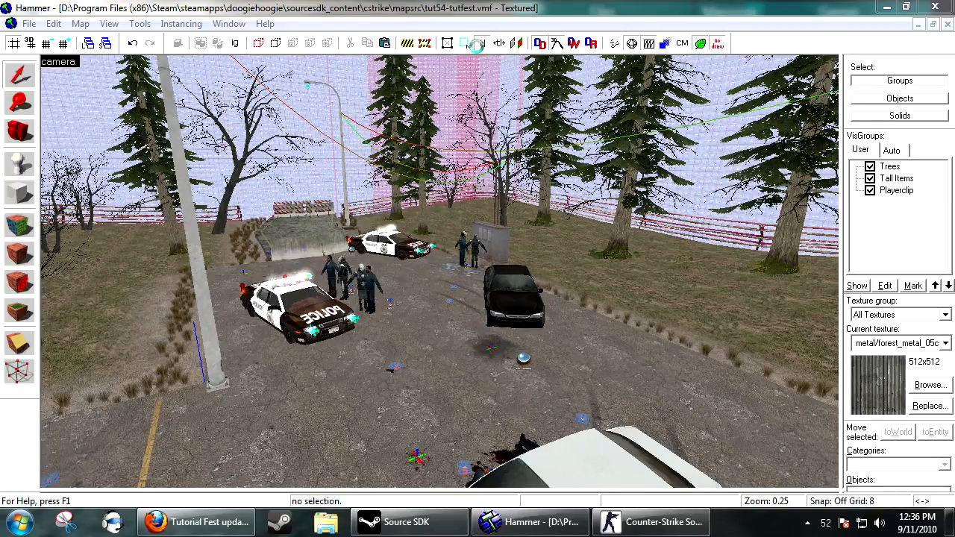
Inspect the properties of one of the character props standing near the police car, then close them.
left_click(499, 9)
key("z")
key("s")
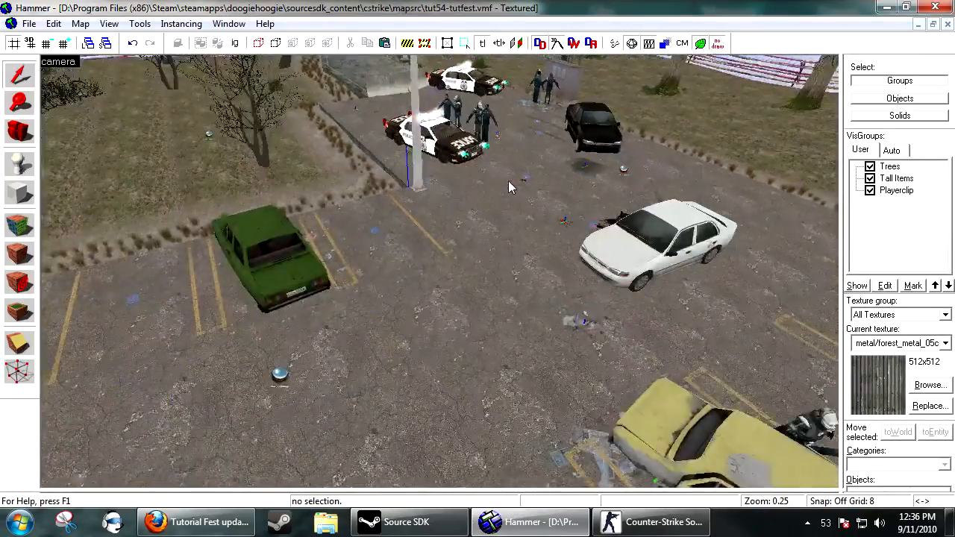
key("s")
key("d")
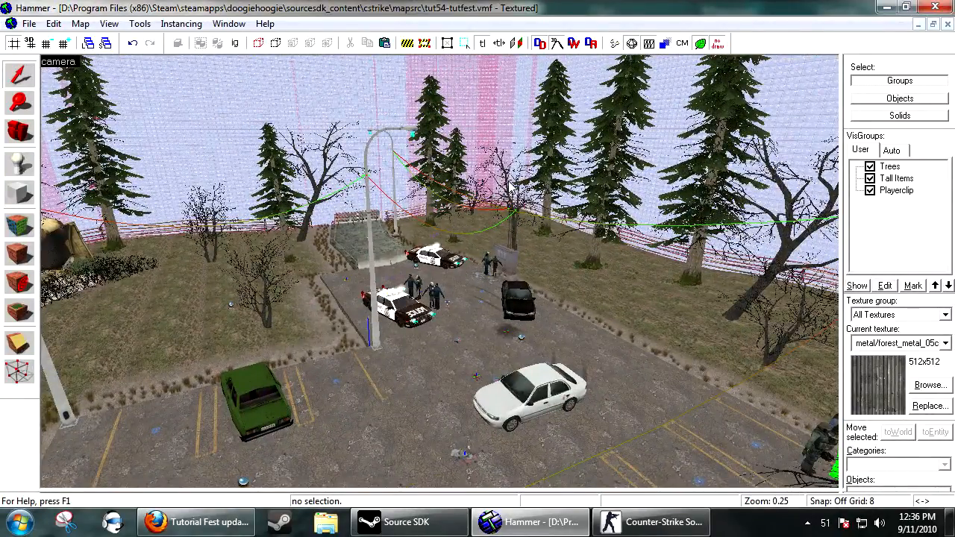
key("w")
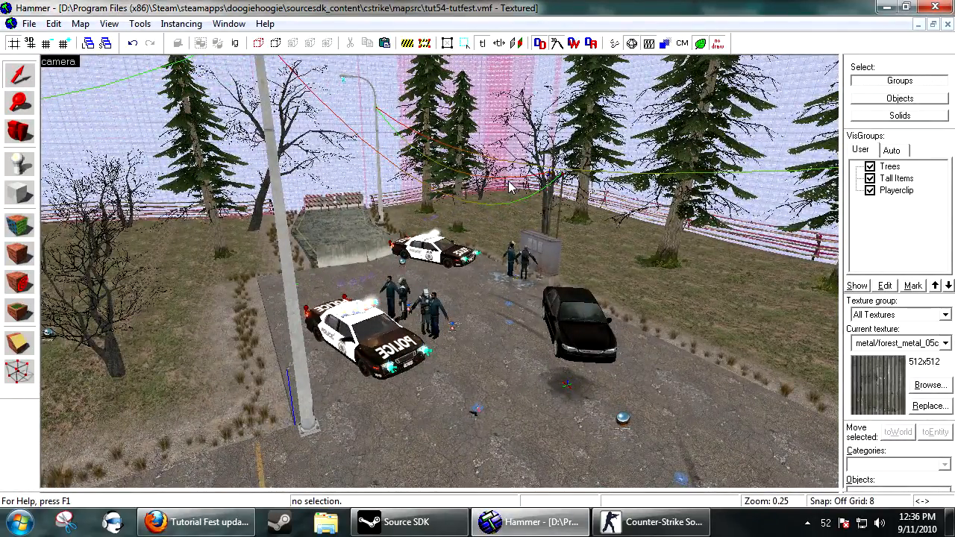
key("w")
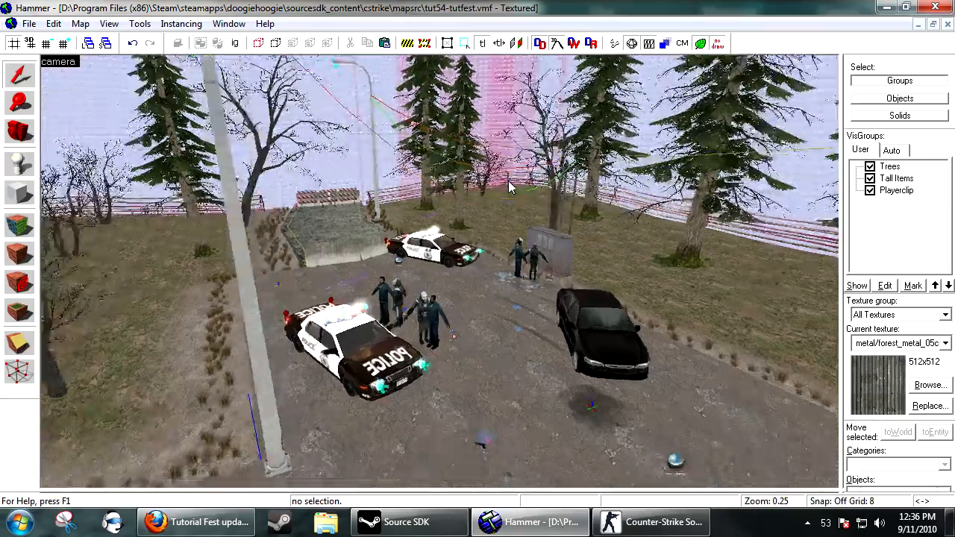
key("w")
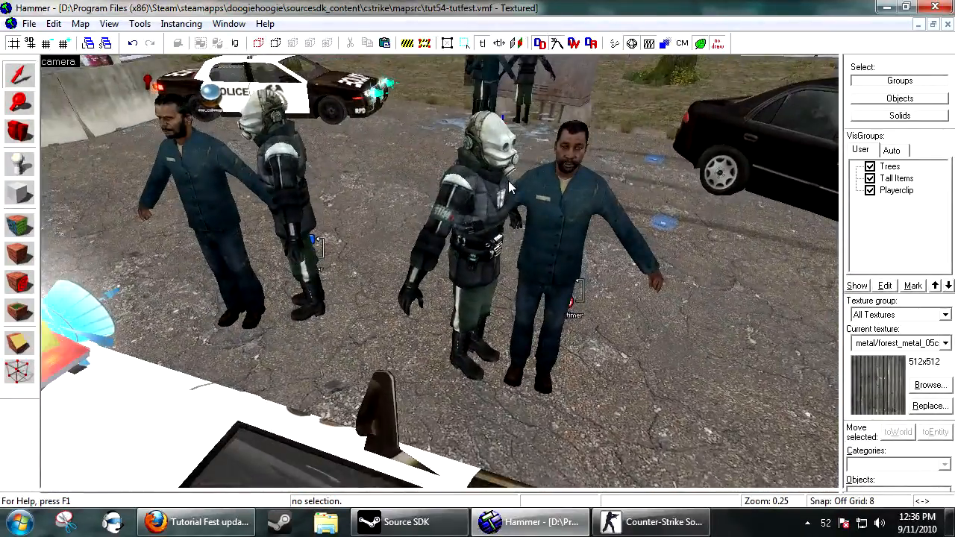
left_click(553, 239)
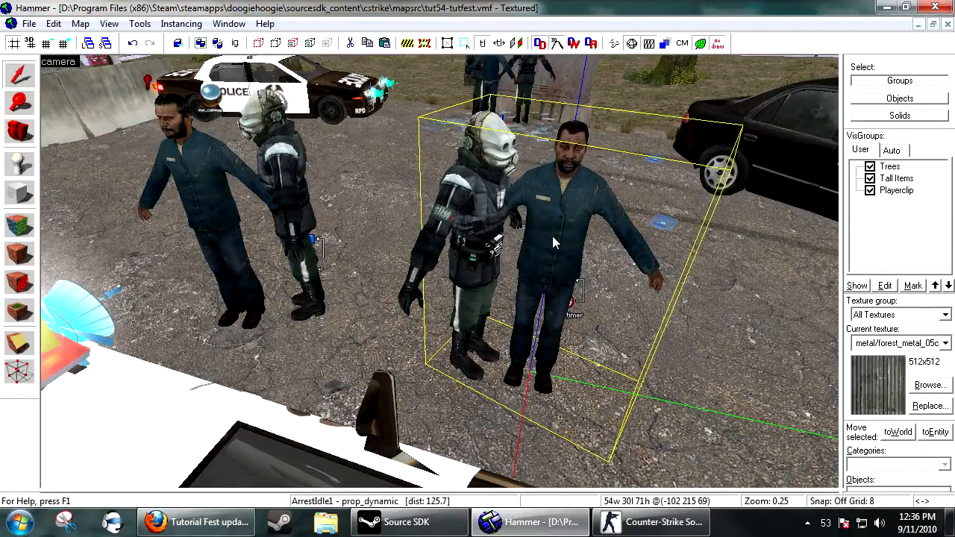
double_click(552, 237)
left_click_drag(466, 92, 608, 75)
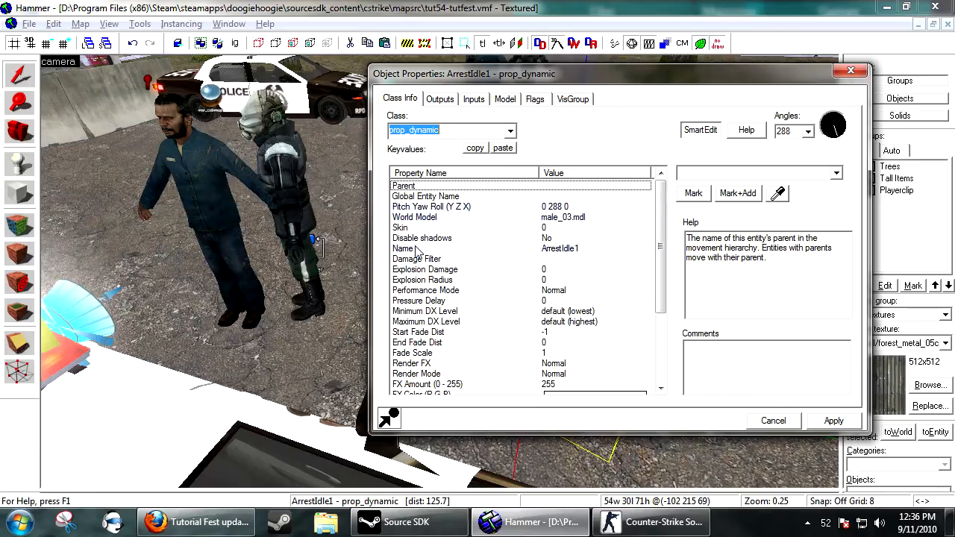
left_click_drag(660, 243, 660, 285)
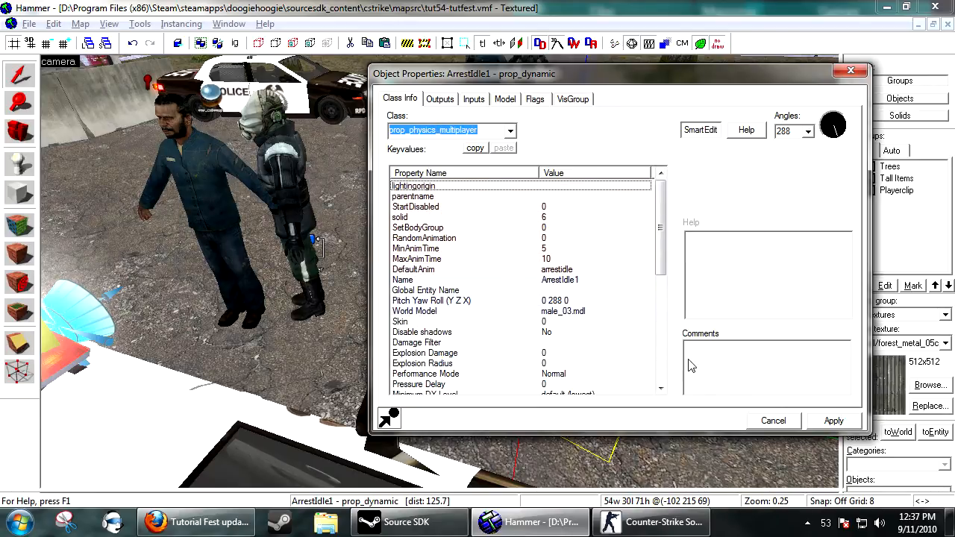
left_click(773, 422)
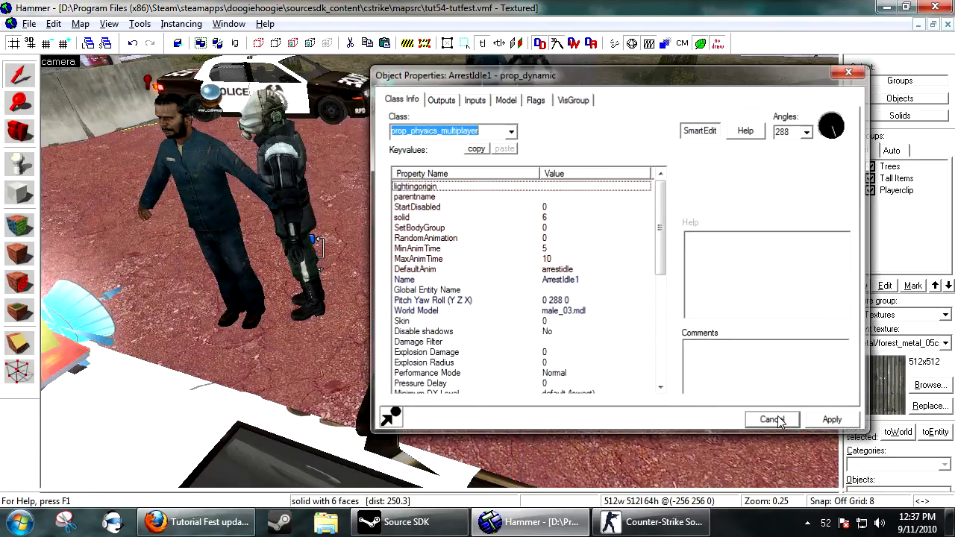
left_click(772, 420)
Place a new entity beside the black car and change its class to prop_dynamic.
scroll(704, 107, "down", 5)
left_click(642, 129)
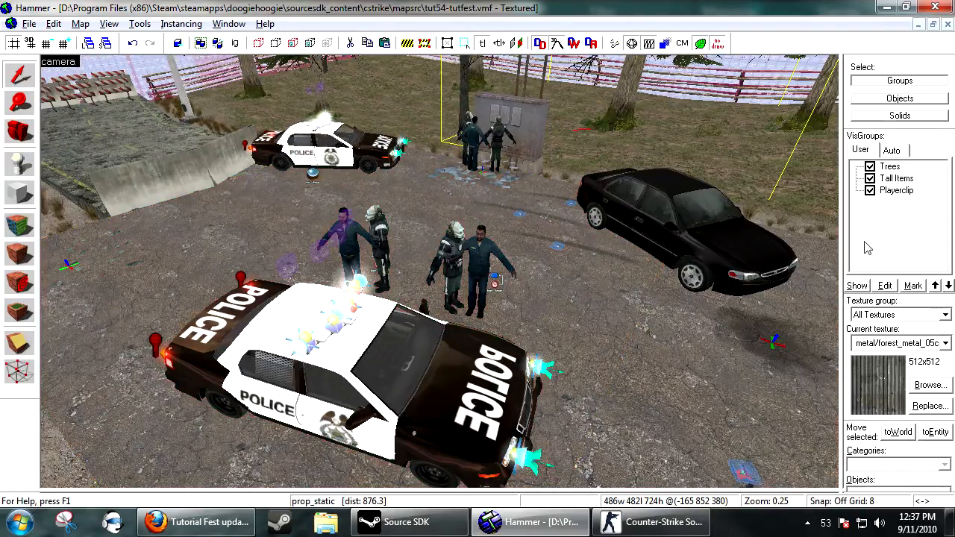
key("shift+z")
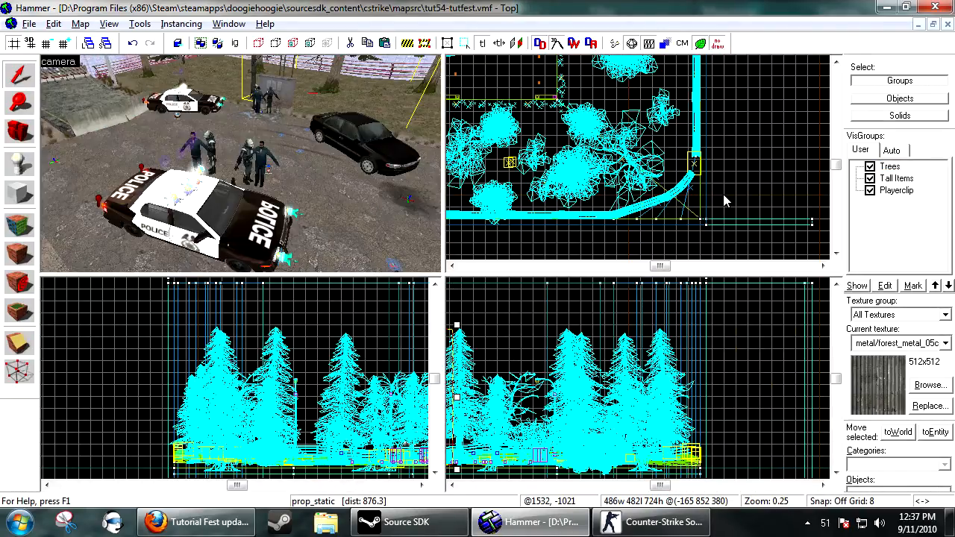
key("Escape")
left_click_drag(315, 141, 315, 140)
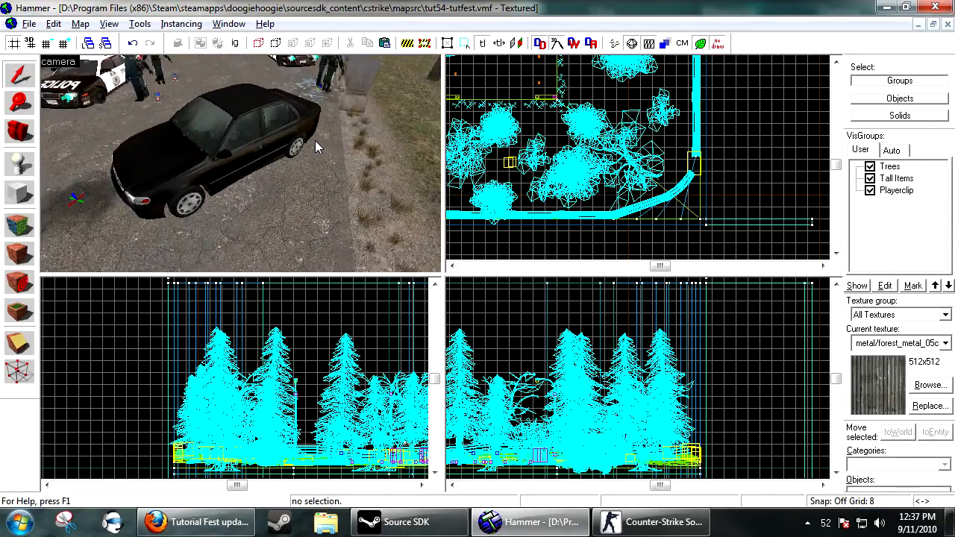
left_click(20, 165)
left_click(272, 261)
key("alt+Return")
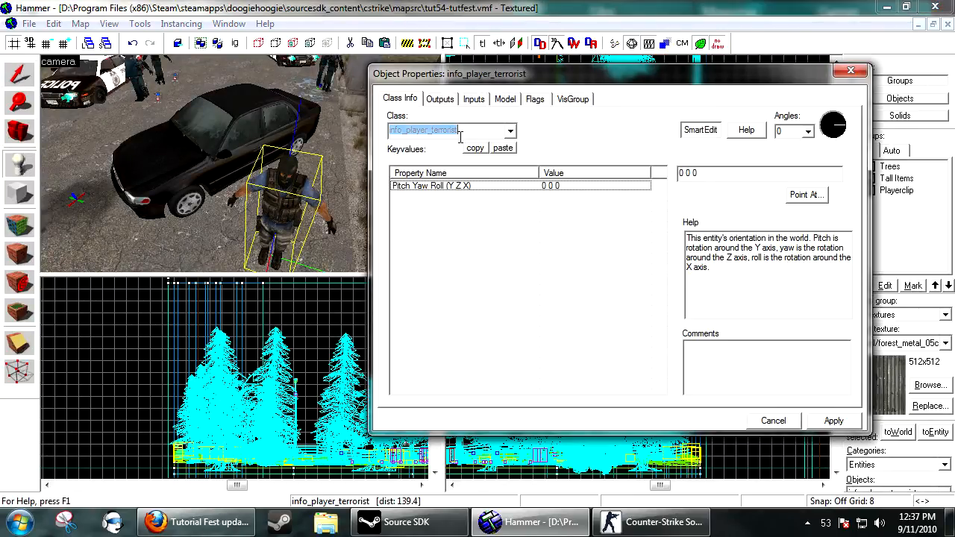
type("prop_dy")
key("Return")
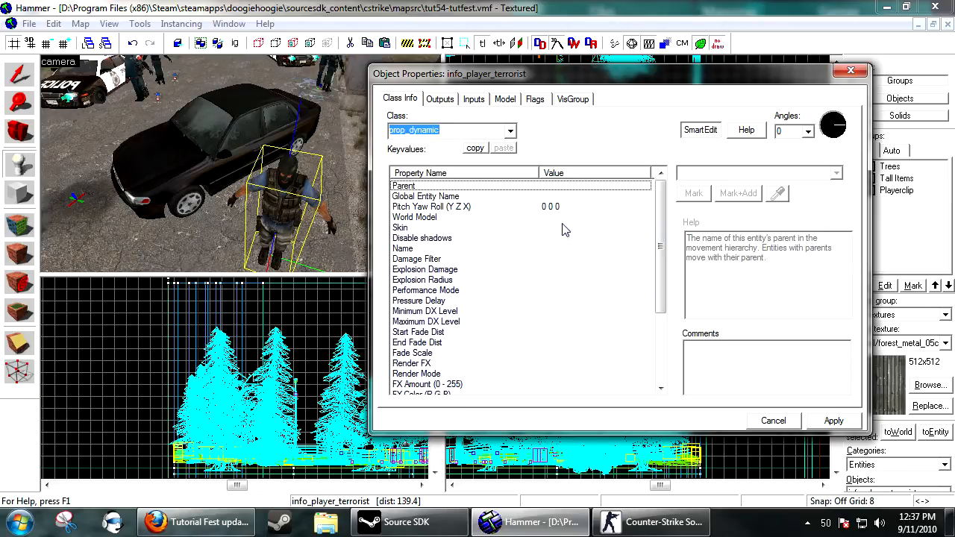
Open the model browser for the entity's world model and filter the list by human.
left_click(507, 217)
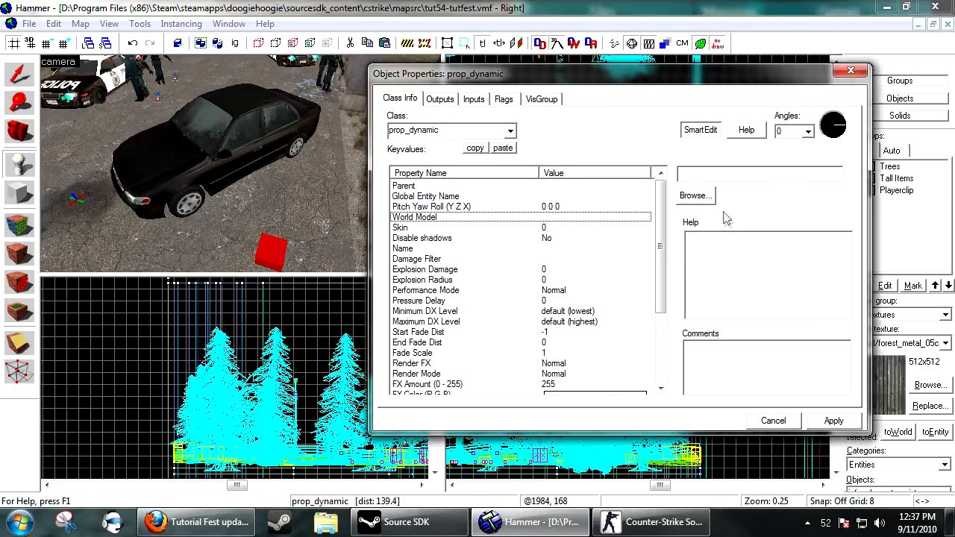
left_click(695, 195)
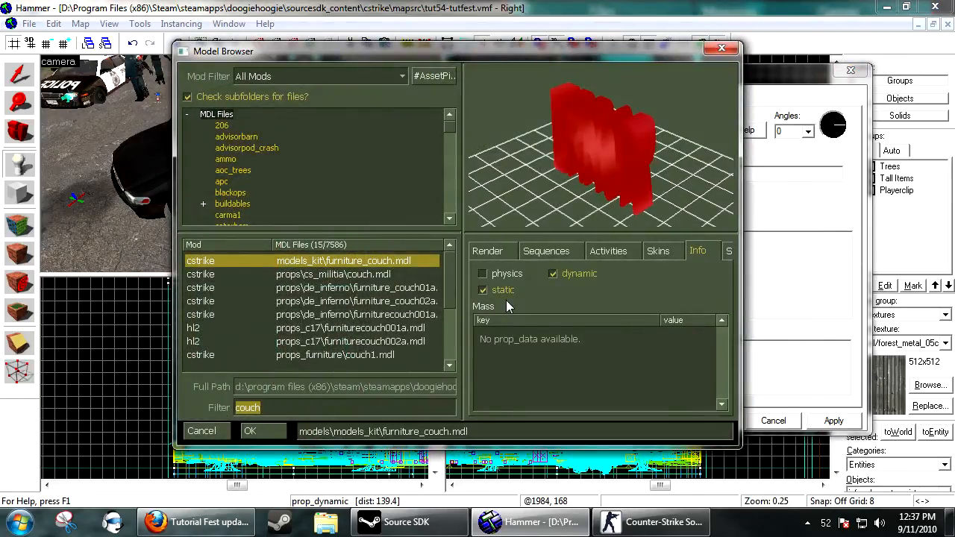
left_click_drag(738, 446, 773, 477)
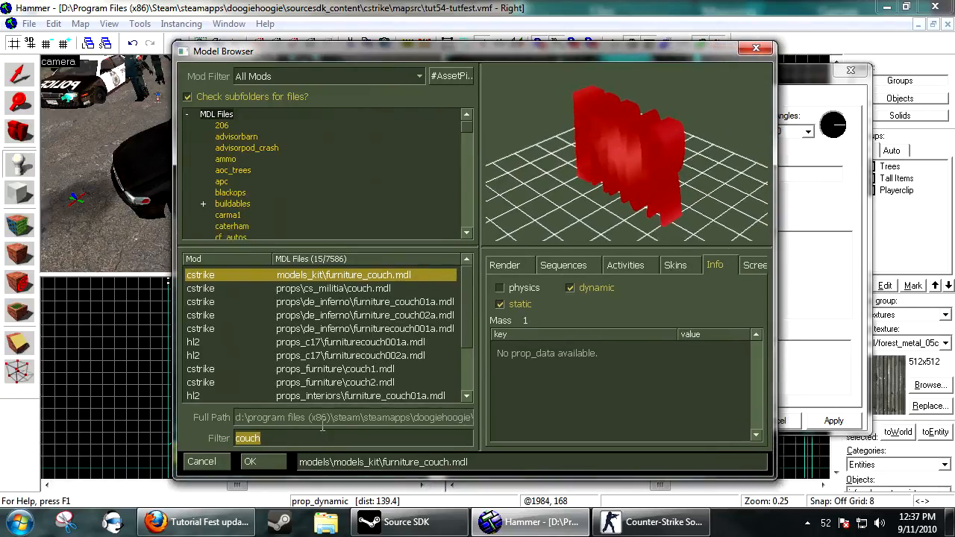
type("hum")
key("Down")
key("Down")
key("Down")
key("Down")
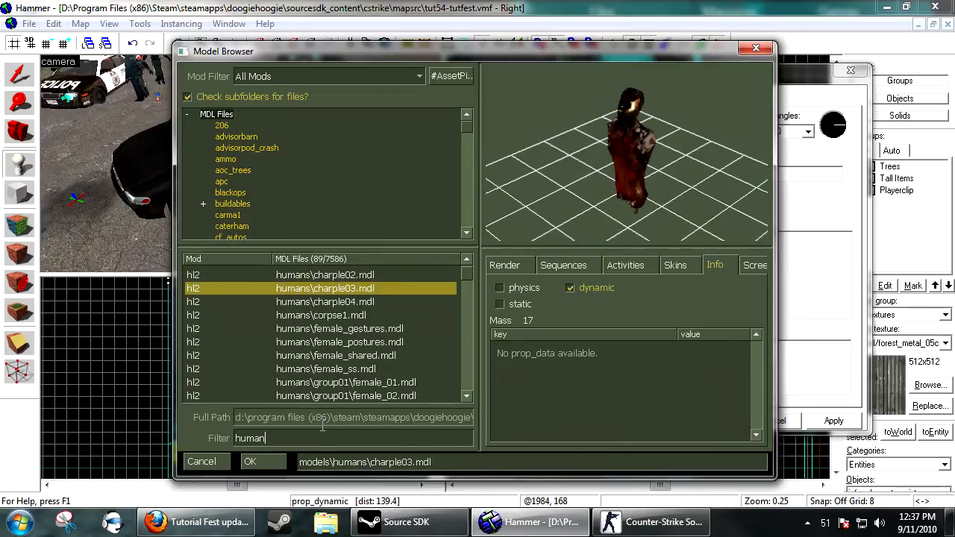
key("Up")
key("Up")
key("Down")
key("Down")
key("Down")
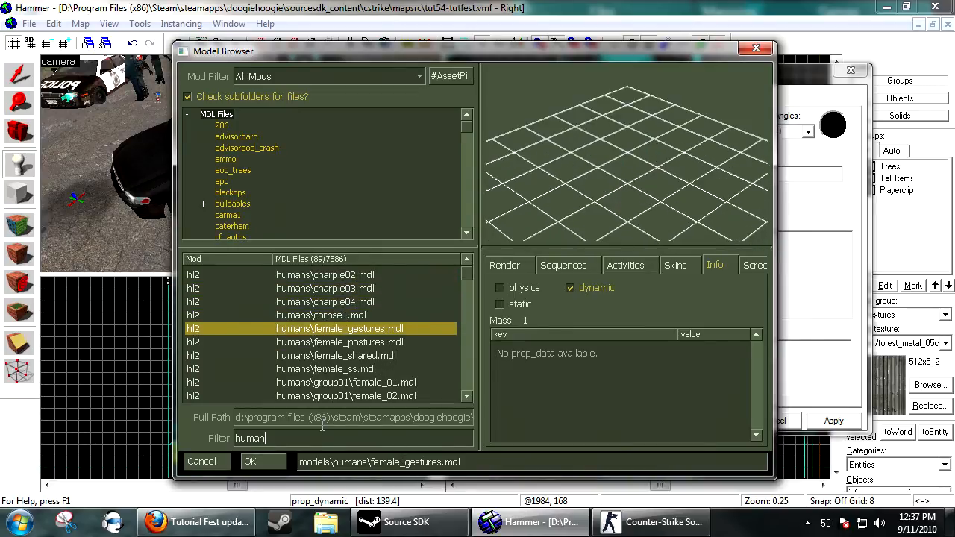
key("Up")
left_click(588, 267)
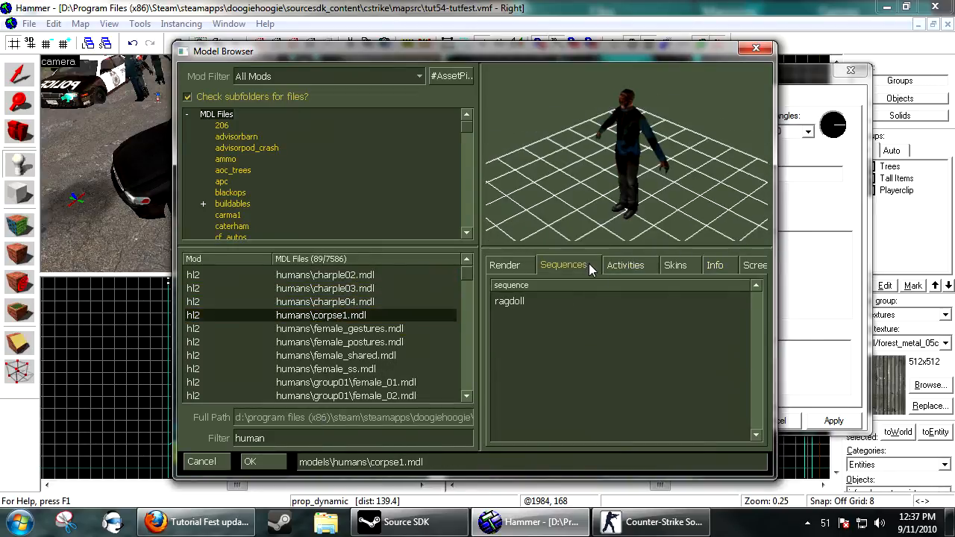
Pick humans/group01/male_02.mdl as the entity's world model.
left_click(351, 329)
key("Down")
key("Down")
key("Down")
key("Down")
key("Down")
key("Down")
key("Down")
key("Down")
key("Down")
key("Down")
key("Down")
key("Down")
key("Down")
key("Down")
key("Down")
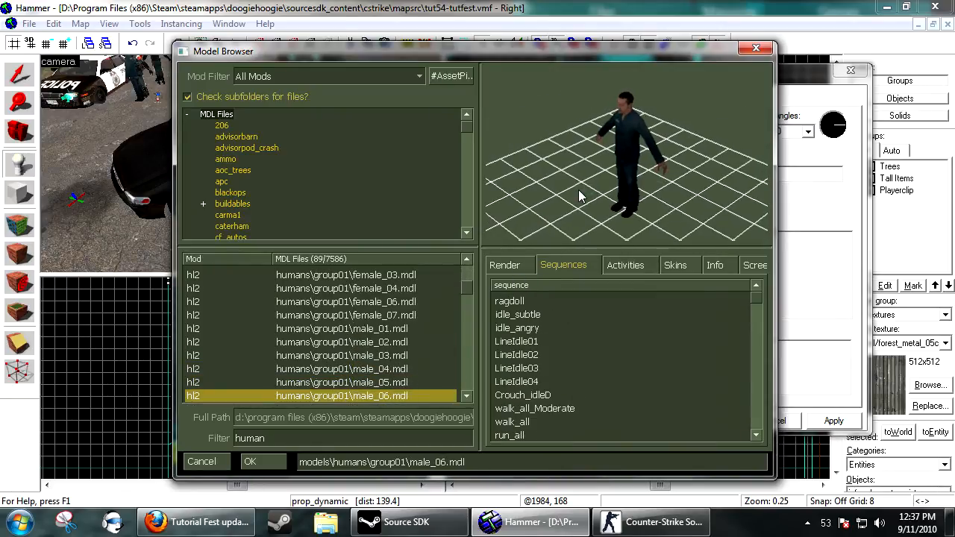
key("Up")
key("Up")
key("Up")
key("Up")
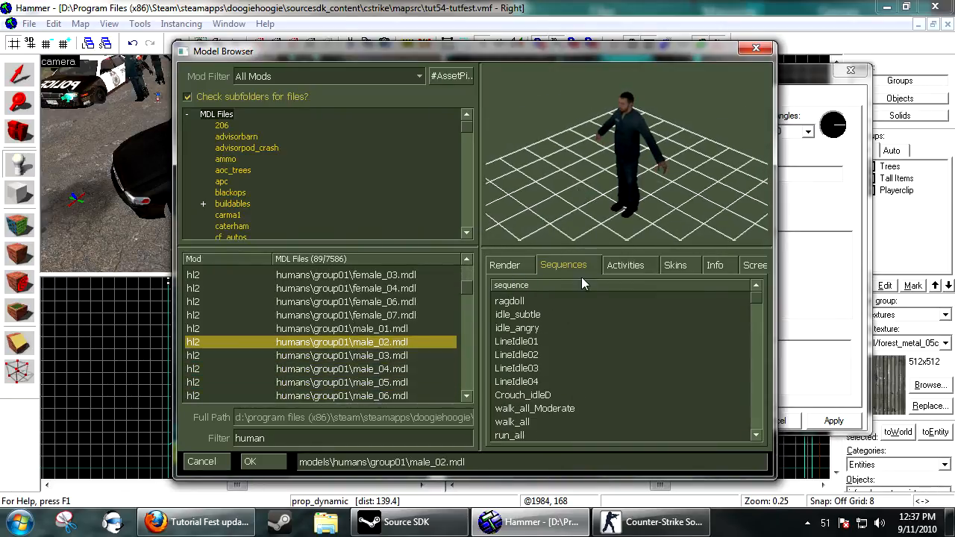
left_click(253, 462)
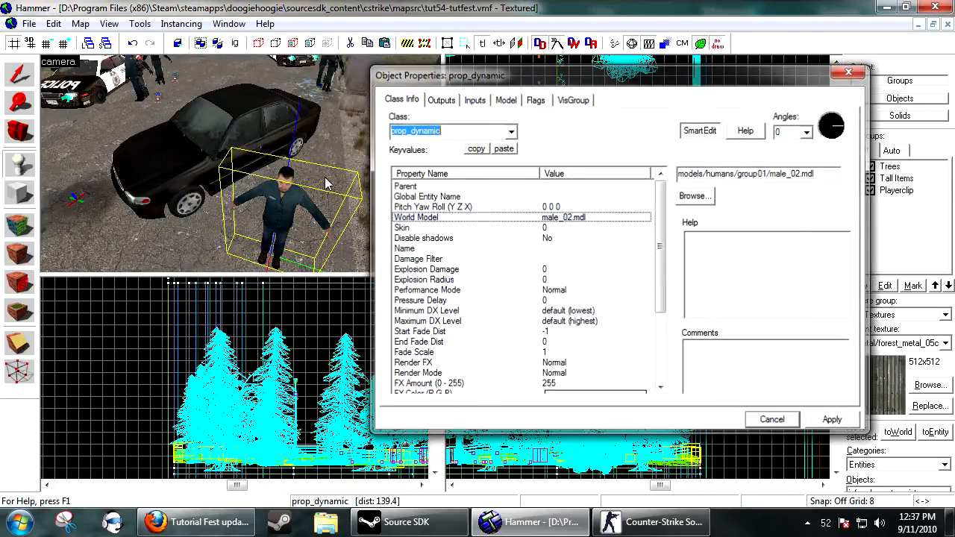
Close the new prop's properties dialog.
key("ctrl+x")
key("ctrl+v")
double_click(276, 196)
key("w")
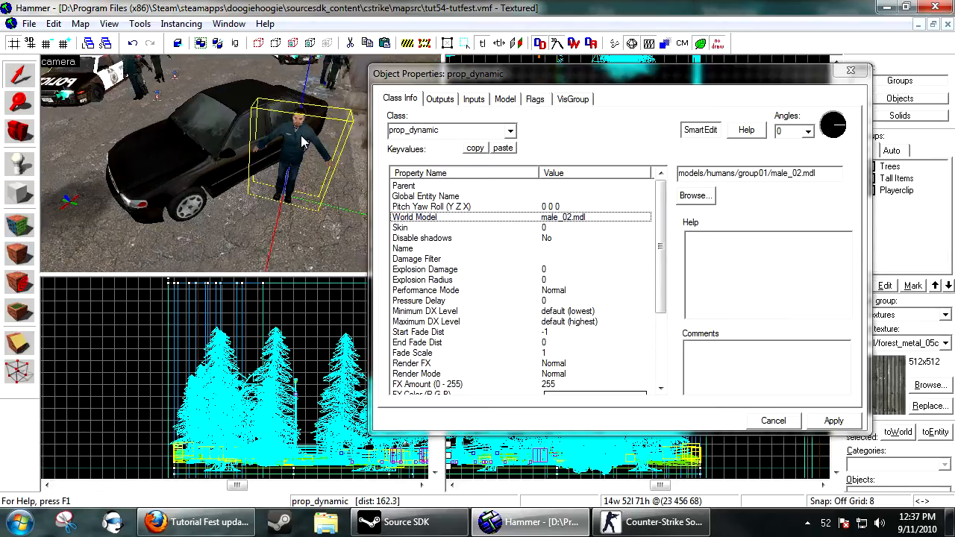
key("z")
key("w")
key("z")
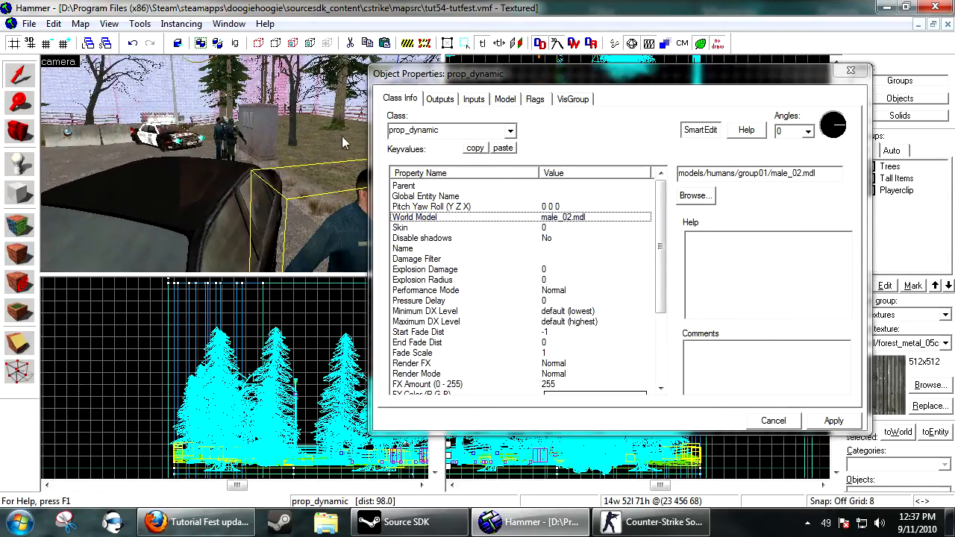
key("s")
key("d")
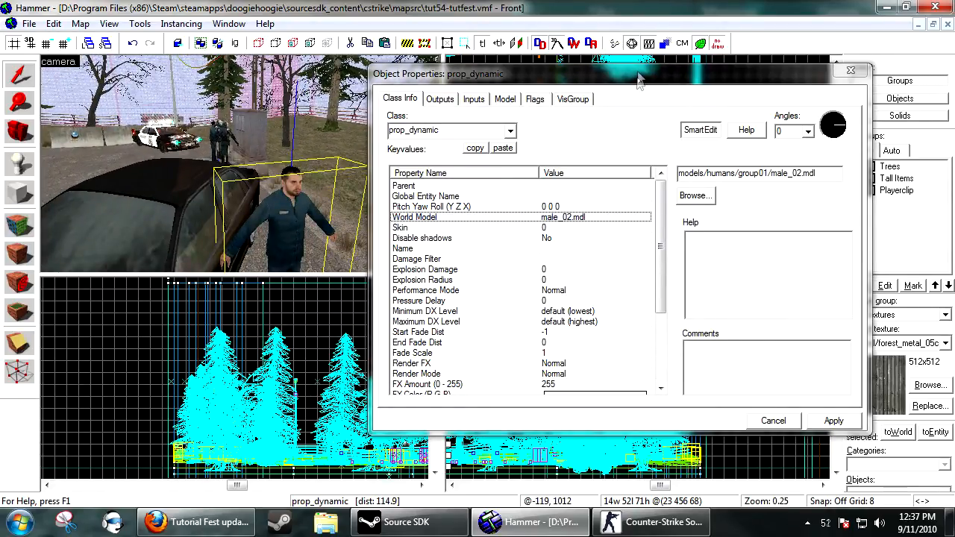
left_click_drag(639, 80, 237, 79)
left_click(366, 418)
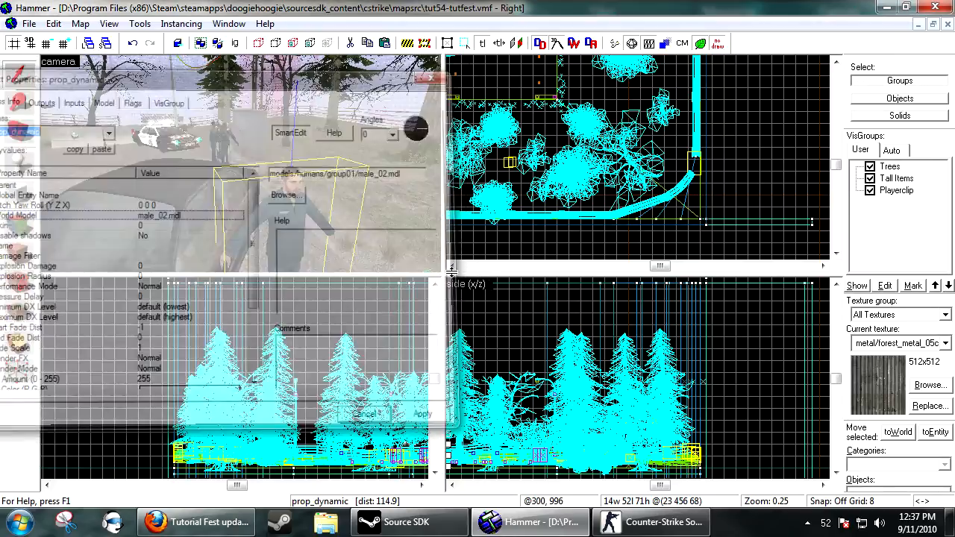
key("shift+z")
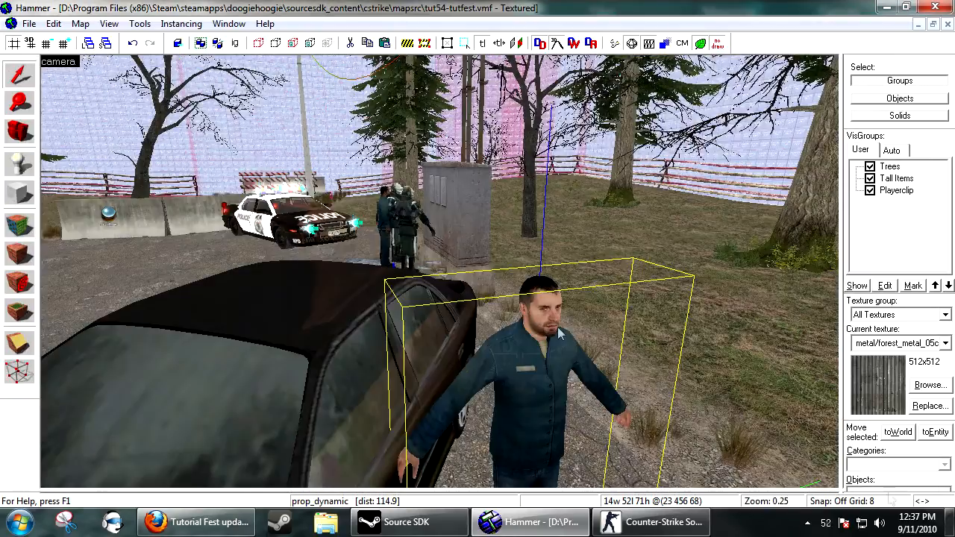
Reopen the new character prop's properties and set its animation sequence to arrestpunch.
double_click(501, 317)
left_click_drag(265, 83, 714, 88)
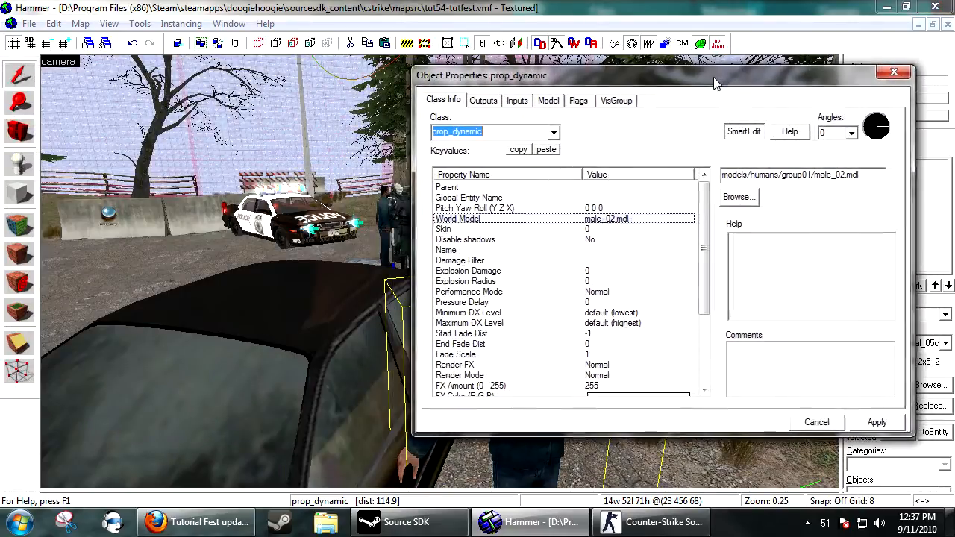
left_click(548, 101)
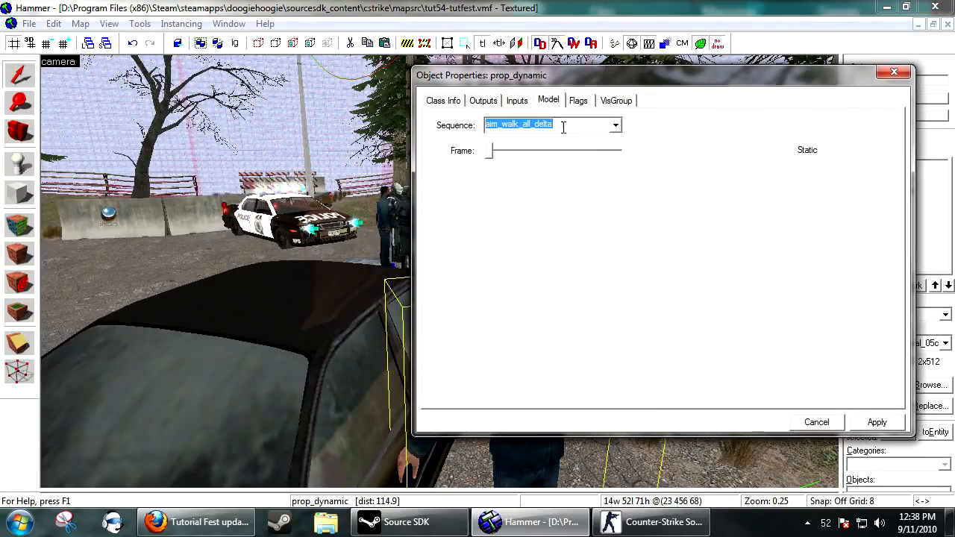
left_click(616, 126)
left_click(617, 125)
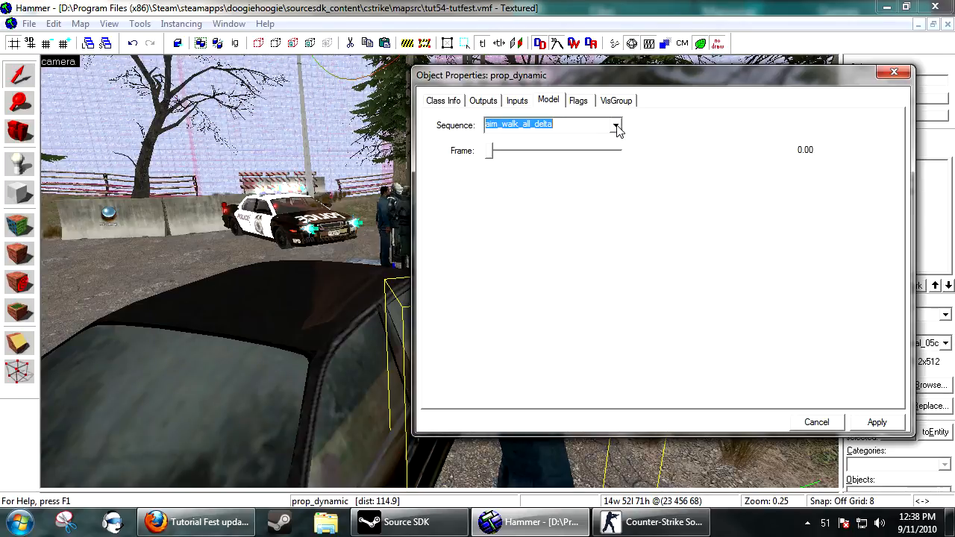
key("s")
key("d")
key("w")
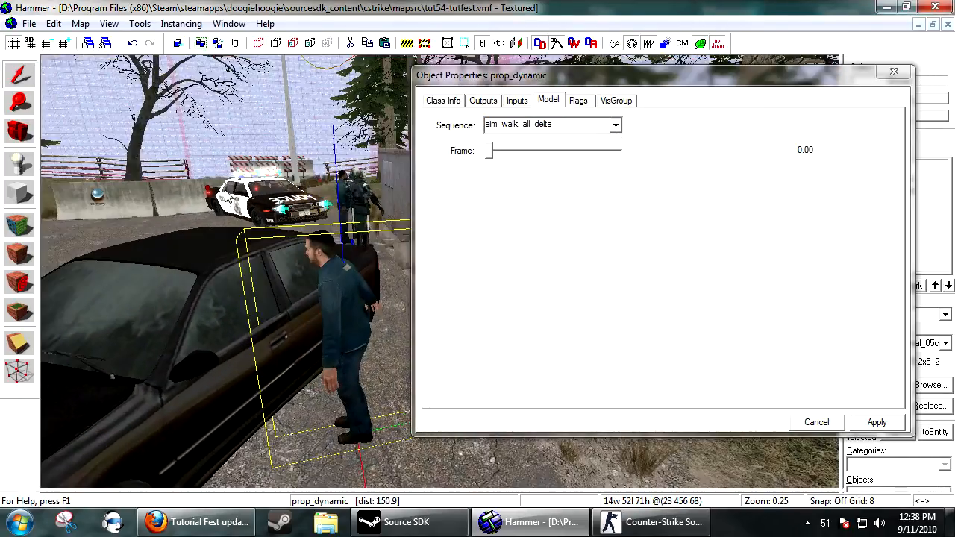
left_click(620, 126)
left_click(621, 126)
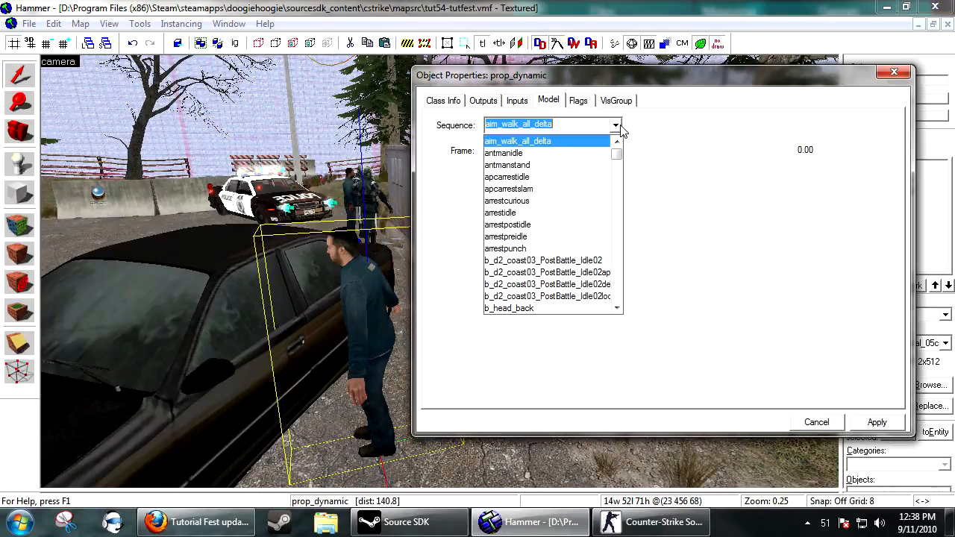
left_click(621, 126)
key("Down")
key("Down")
key("Down")
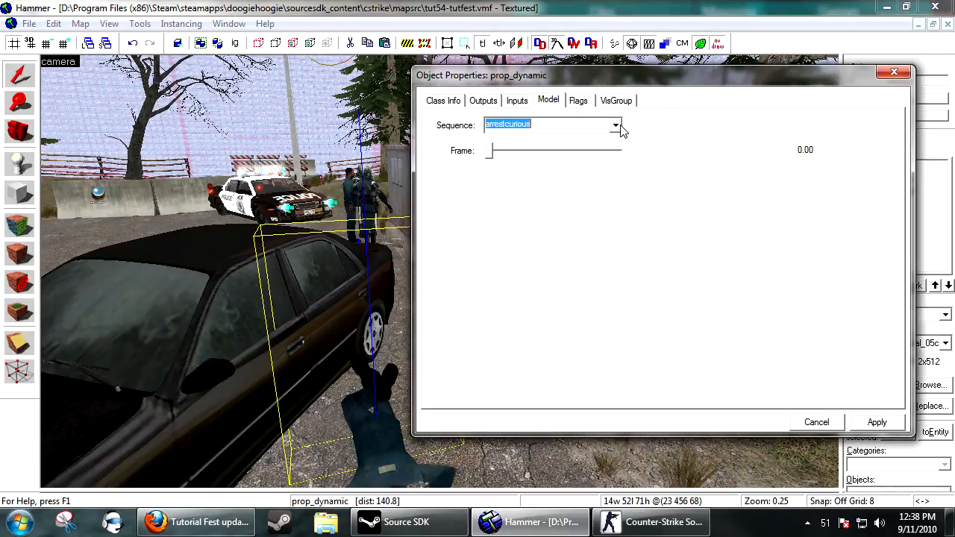
key("Down")
key("s")
key("d")
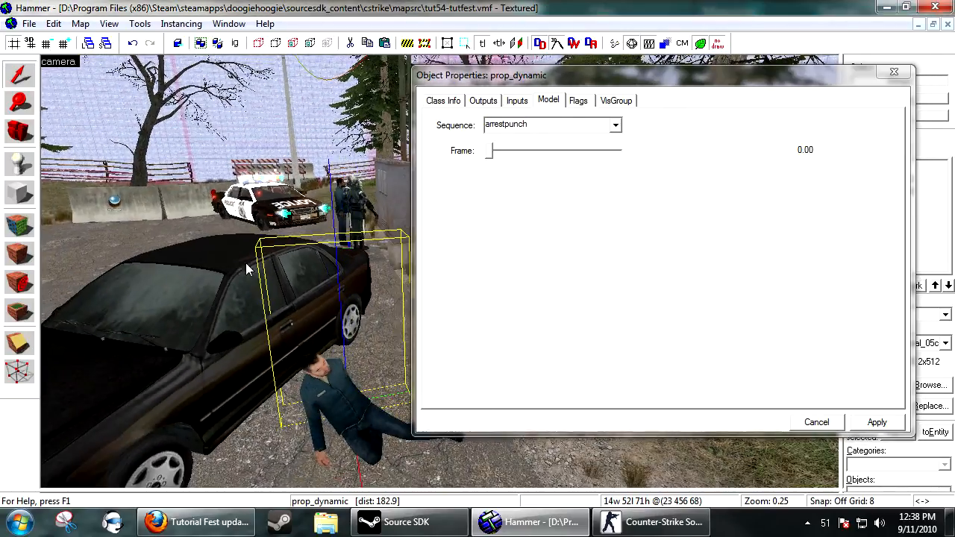
Preview several other animation sequences on the character prop and cancel the dialog without applying.
left_click(617, 127)
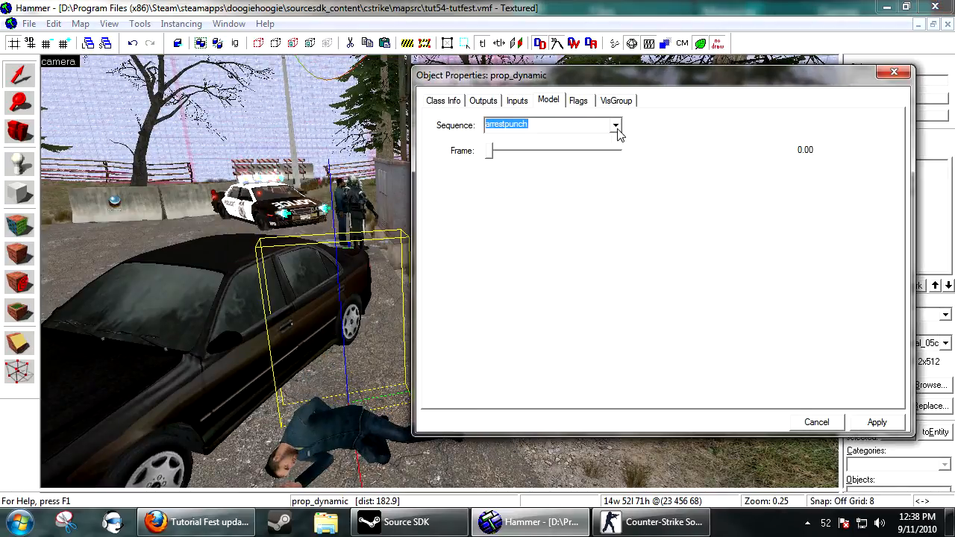
key("Down")
key("Down")
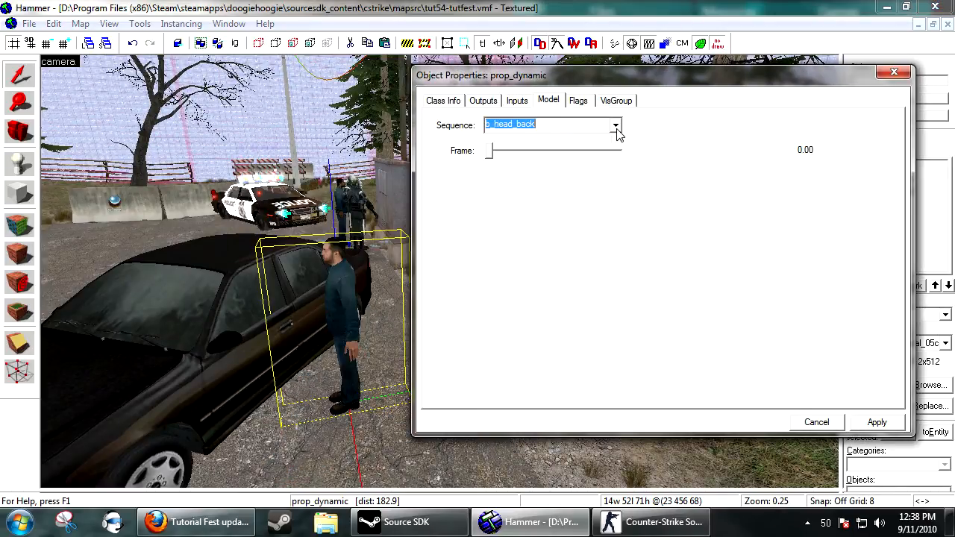
key("Down")
key("Down")
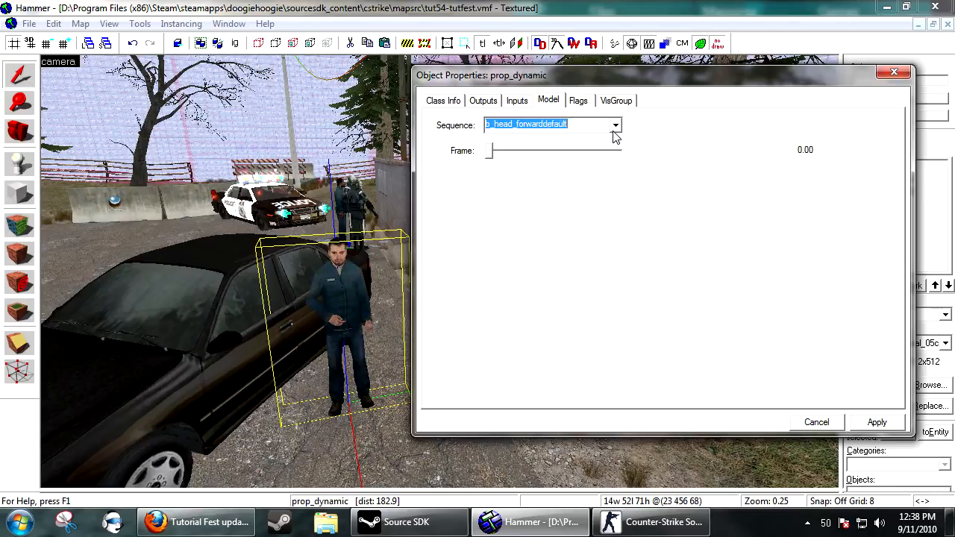
key("Down")
key("Down")
key("Down")
key("Down")
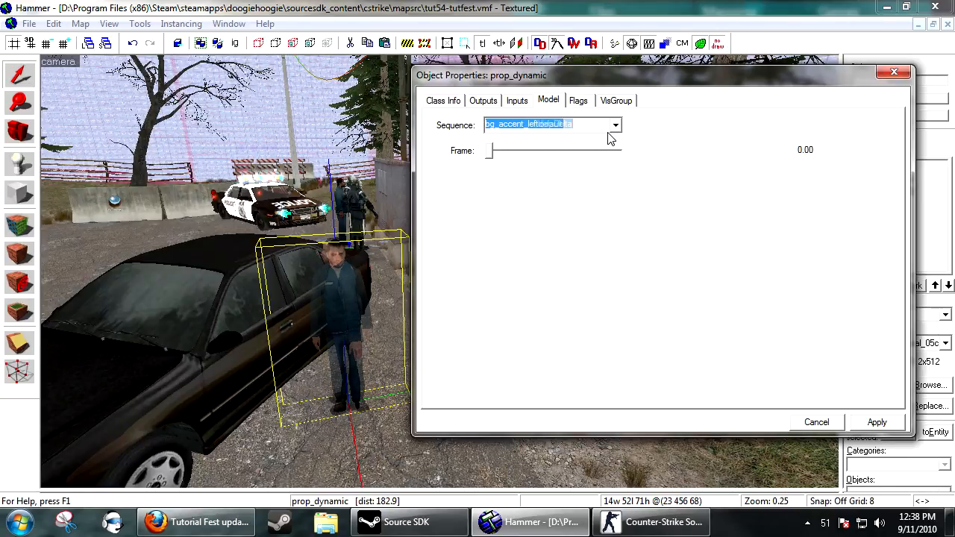
key("Down")
key("Down")
key("Down")
key("Down")
key("Down")
key("Down")
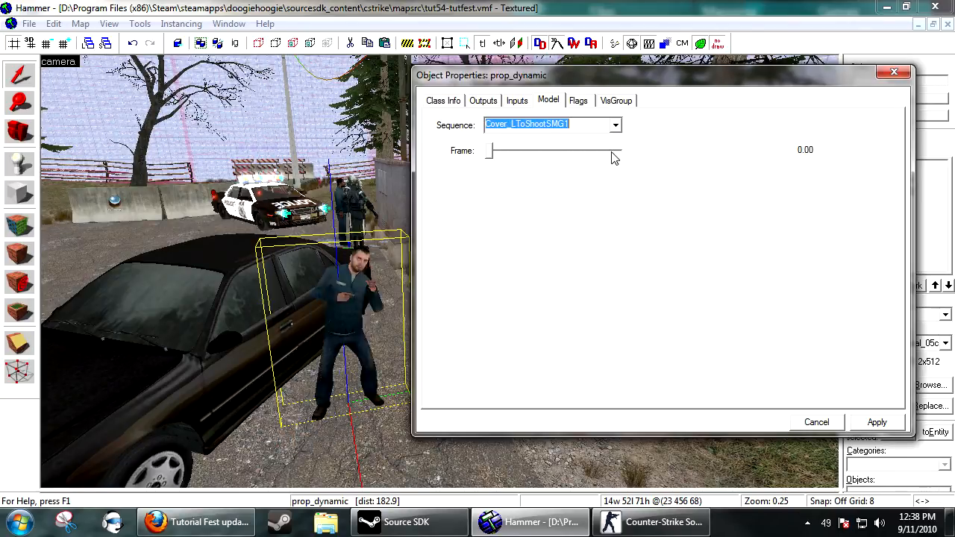
left_click(816, 424)
Open the posed character beside the yellow car and examine its Default Animation property, closing without changes.
key("z")
key("s")
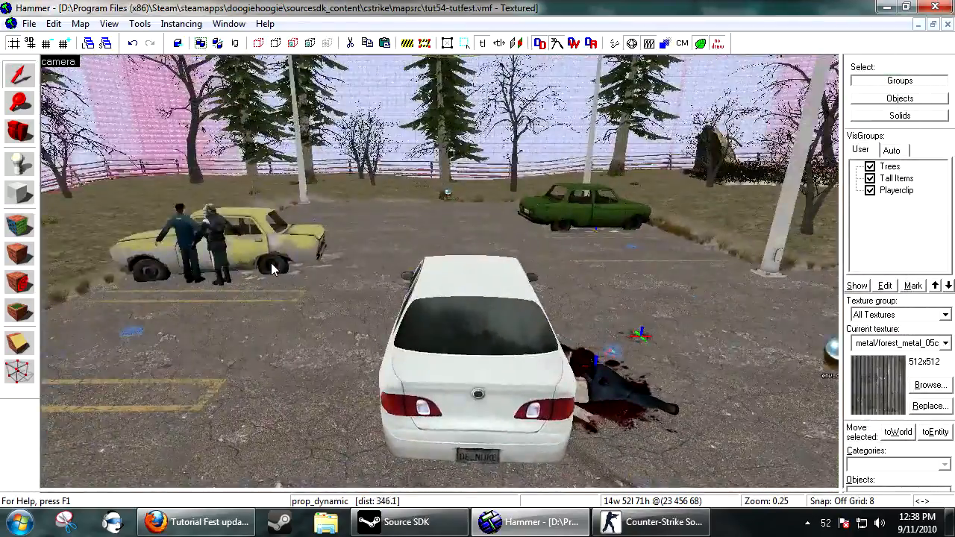
key("w")
key("z")
double_click(234, 230)
left_click(614, 376)
scroll(608, 373, "down", 2)
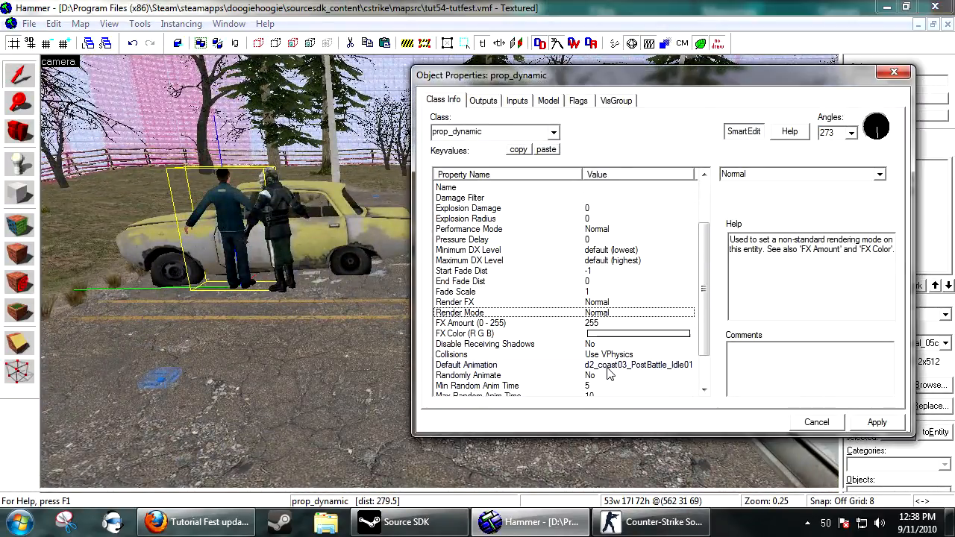
left_click(606, 374)
left_click(611, 366)
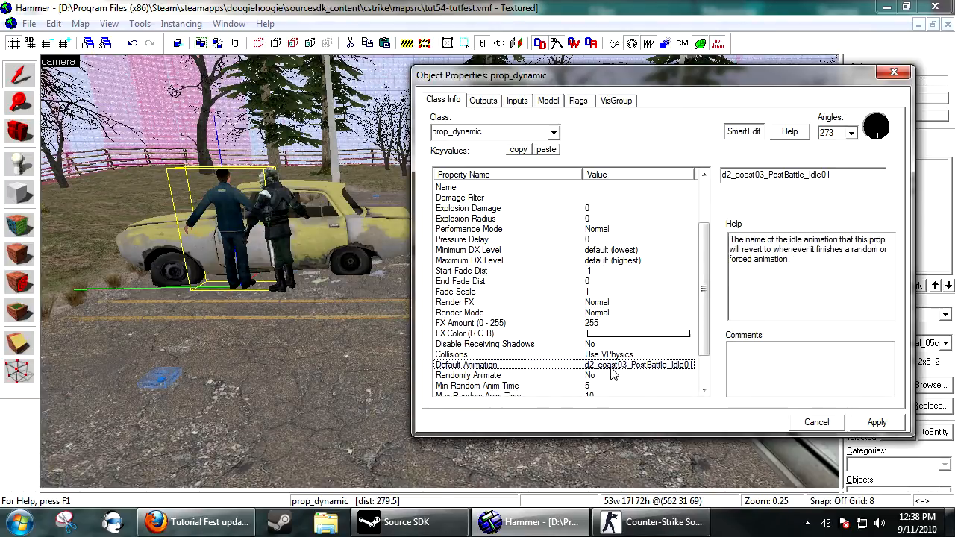
left_click(812, 428)
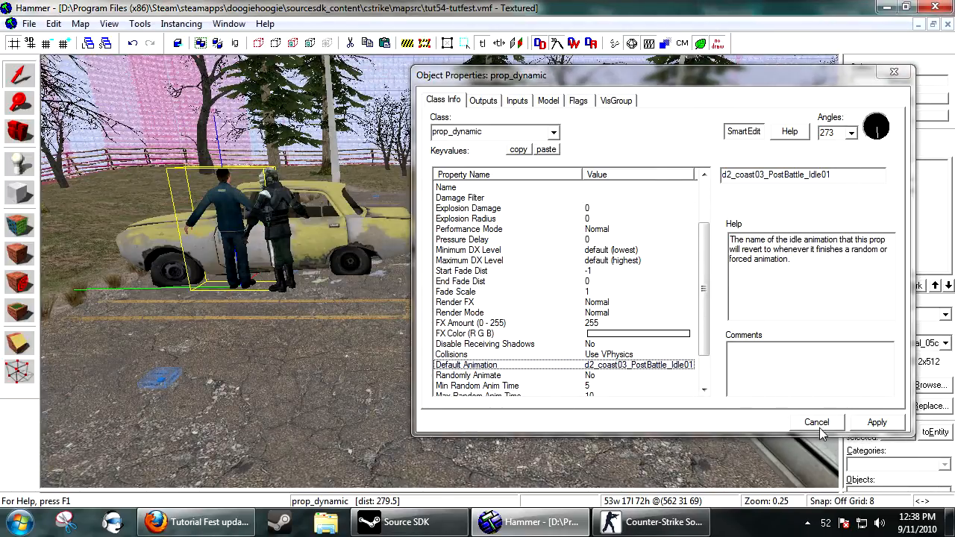
Set the new character prop's animation sequence to d2_coast03_PostBattle_Idle01 and apply it.
key("z")
key("s")
key("w")
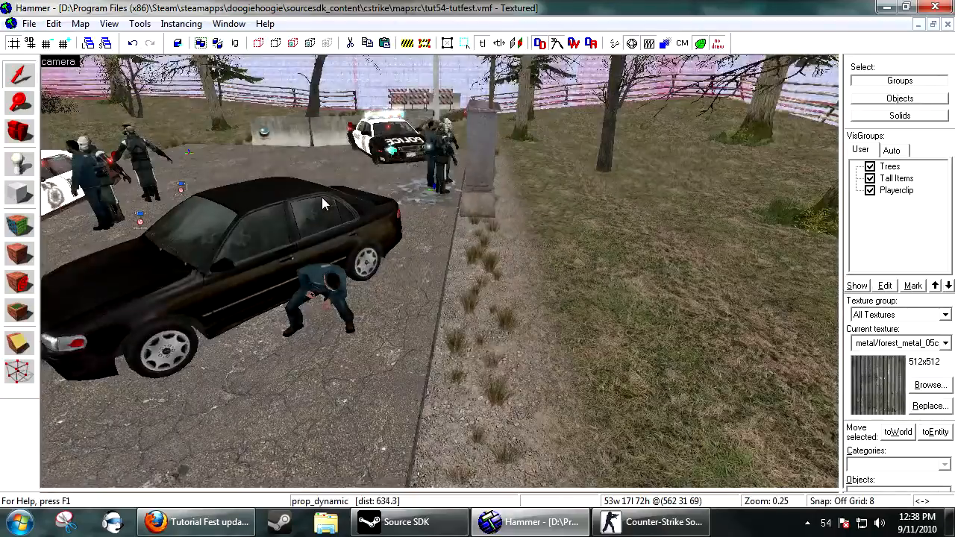
key("z")
double_click(360, 280)
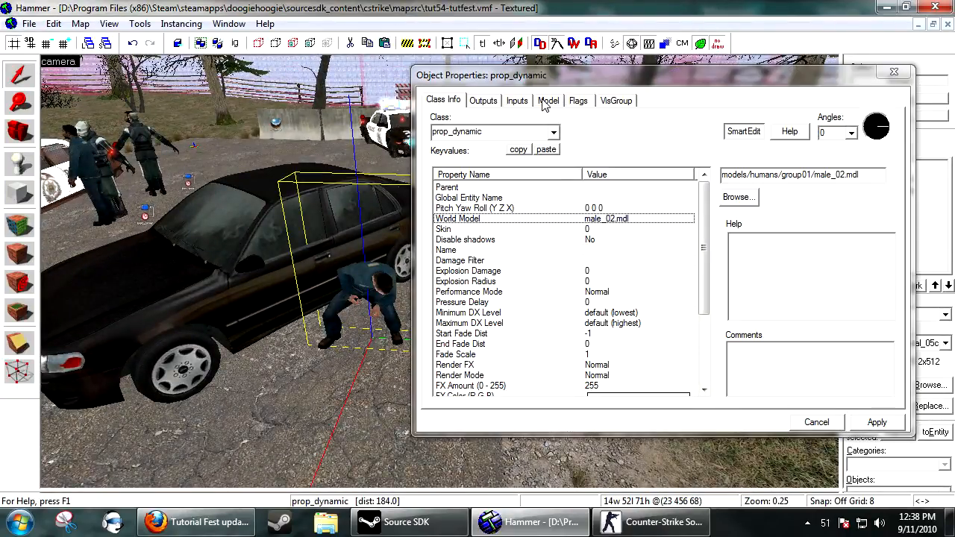
left_click(549, 100)
left_click(539, 127)
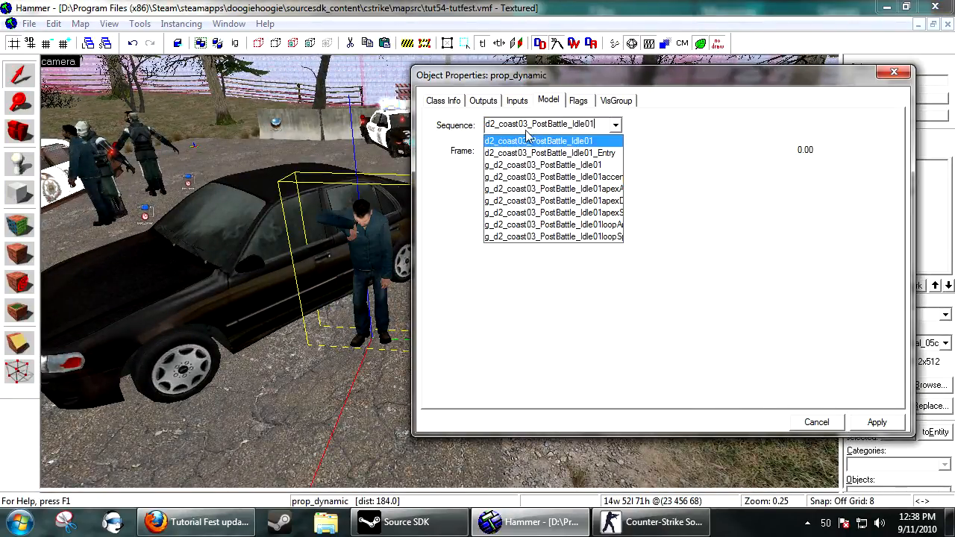
left_click(872, 428)
left_click(827, 427)
Rotate the new character prop in the top view so it faces along the black car's side.
key("z")
key("w")
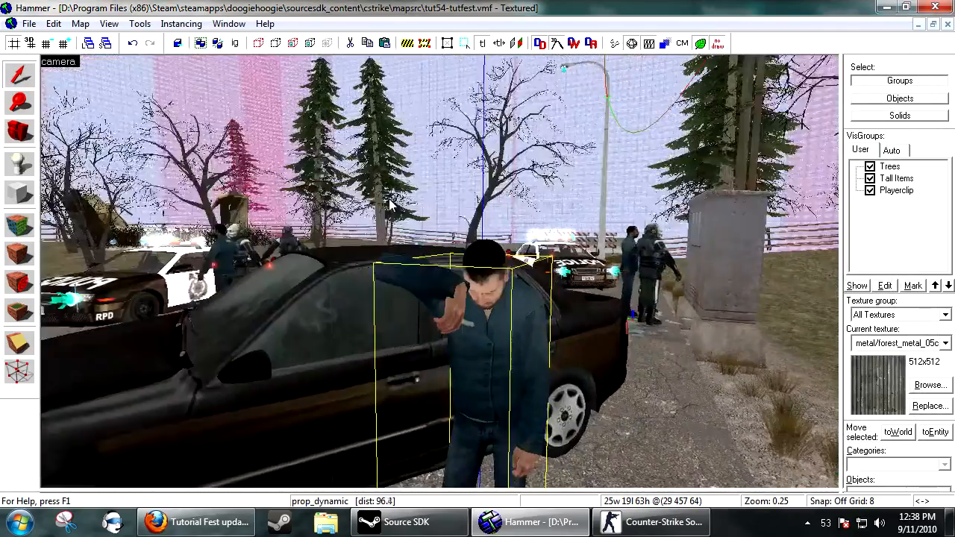
key("d")
key("shift+z")
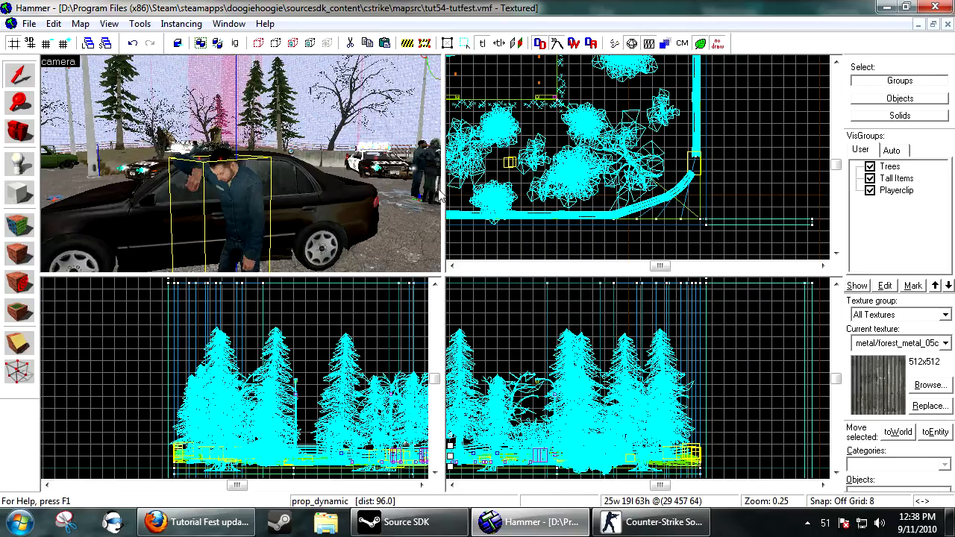
scroll(656, 187, "down", 8)
scroll(565, 62, "up", 7)
scroll(567, 82, "up", 12)
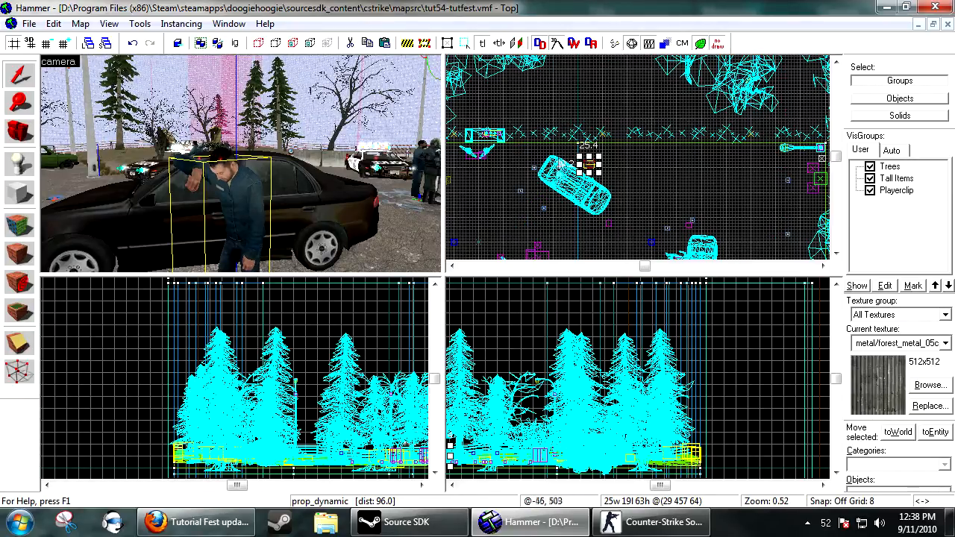
left_click_drag(646, 91, 594, 105)
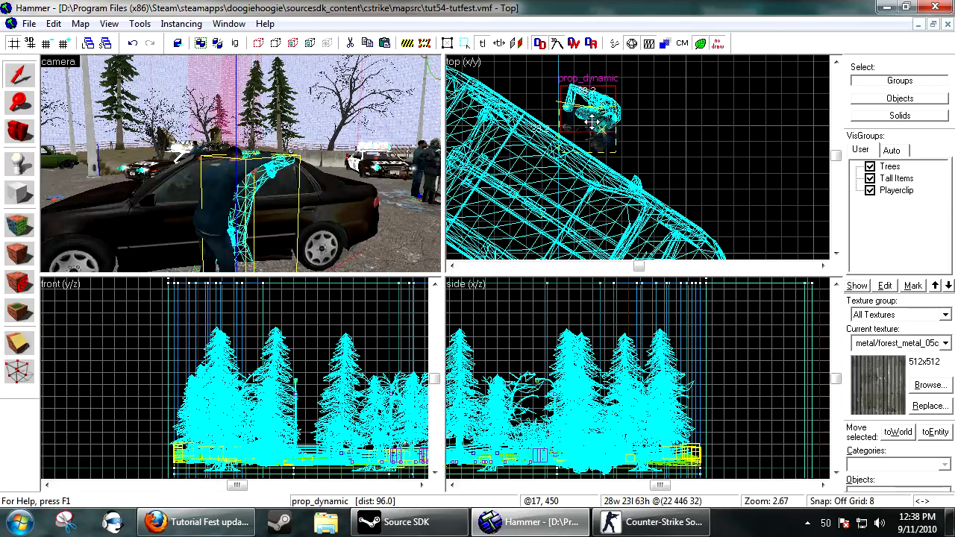
scroll(601, 140, "up", 5)
left_click_drag(601, 140, 601, 139)
key("z")
key("w")
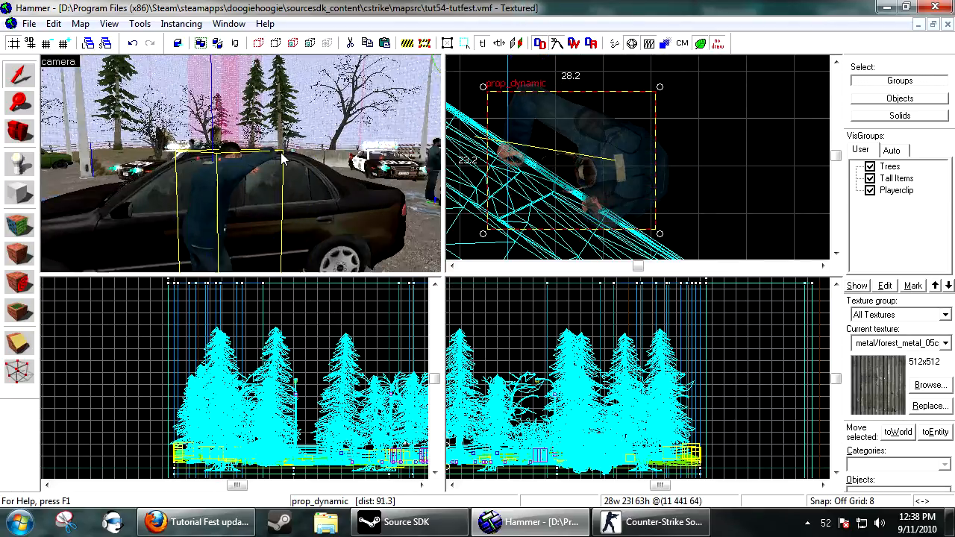
key("w")
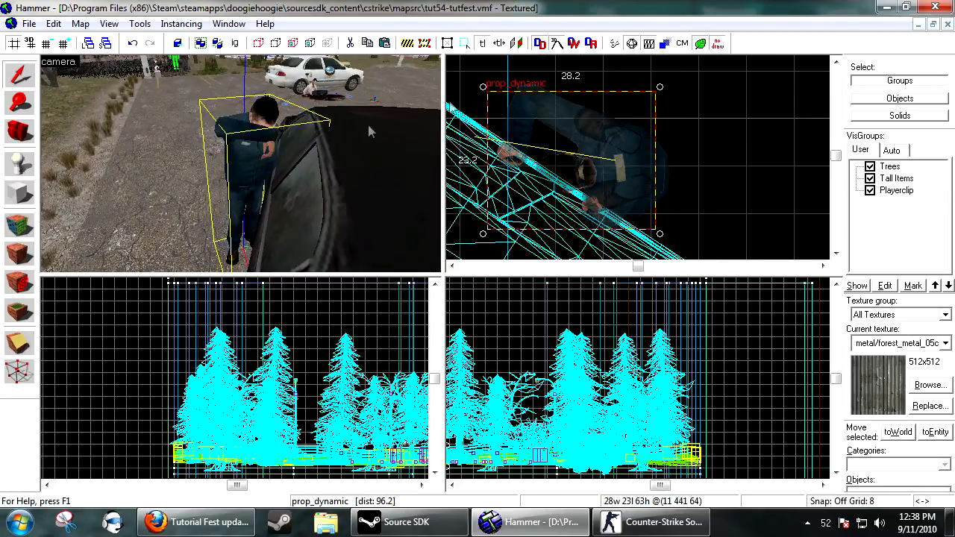
left_click_drag(660, 87, 517, 102)
Move the character prop in the top view so it leans against the black car's door, and deselect it.
left_click_drag(611, 178, 595, 191)
key("z")
key("w")
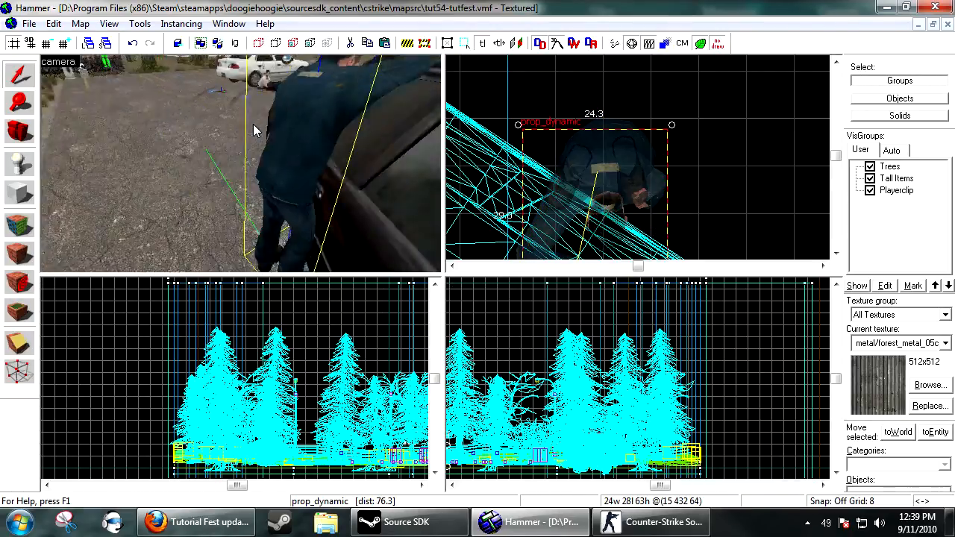
key("w")
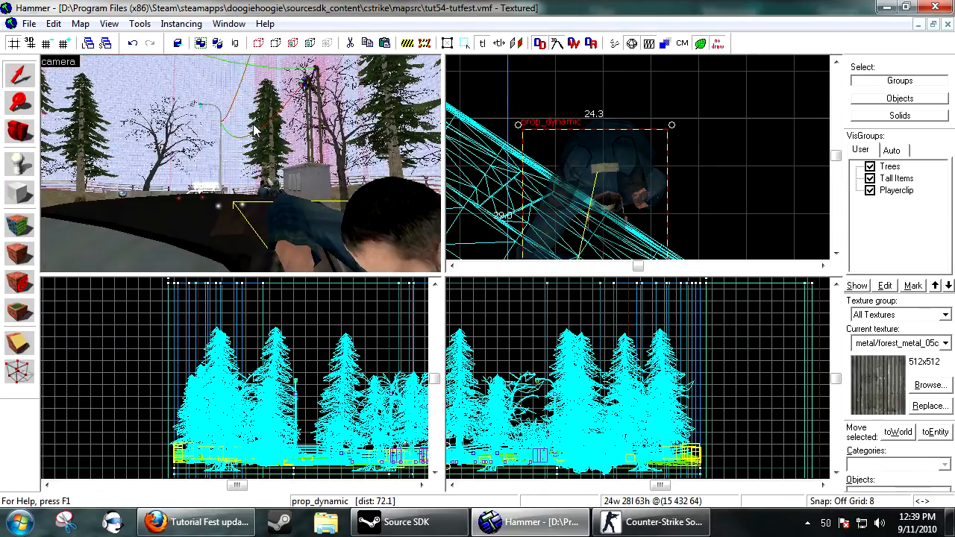
key("z")
scroll(628, 206, "up", 1)
left_click_drag(606, 186, 654, 220)
left_click(721, 84)
Inspect the posed character beside the black car in the 3D view.
key("z")
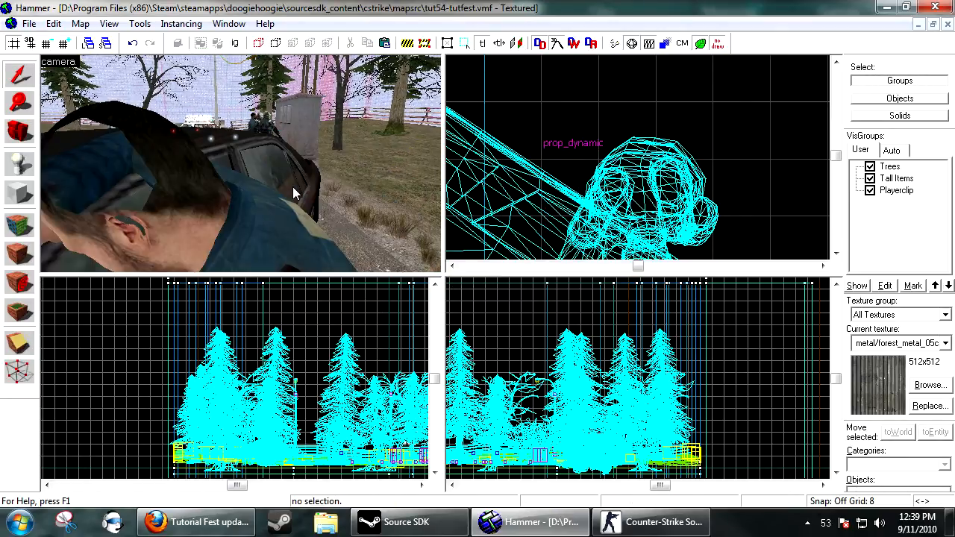
key("s")
key("a")
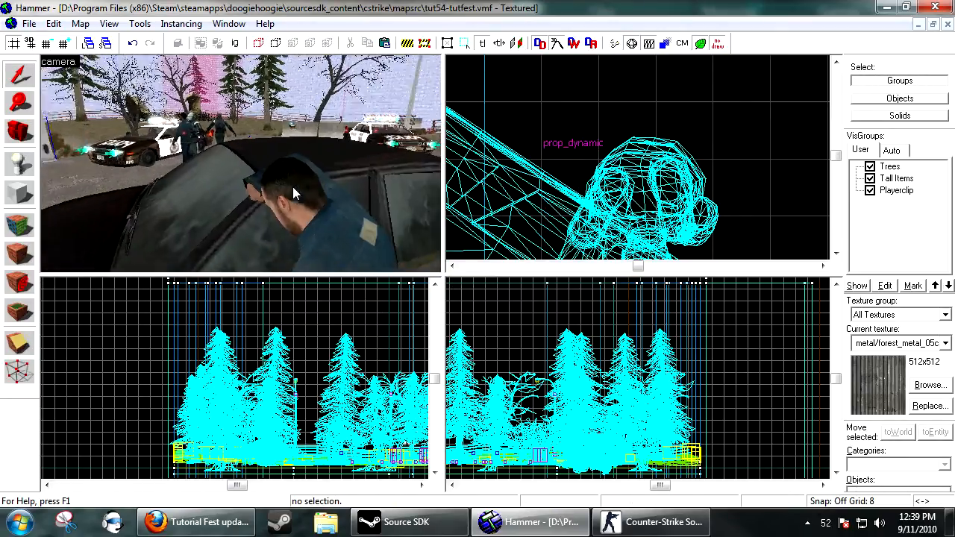
key("s")
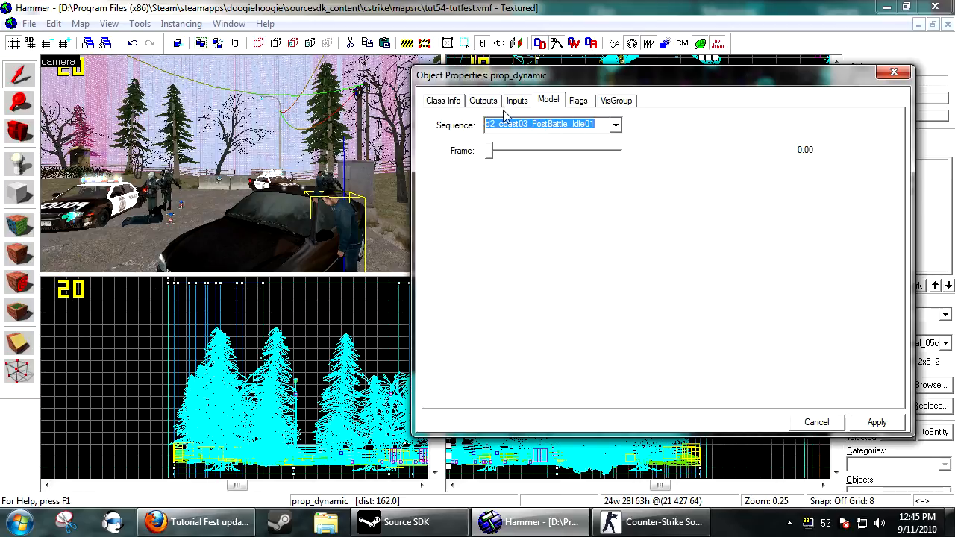
Paste d2_coast03_PostBattle_Idle01 as the character prop's Default Animation and apply.
left_click(445, 101)
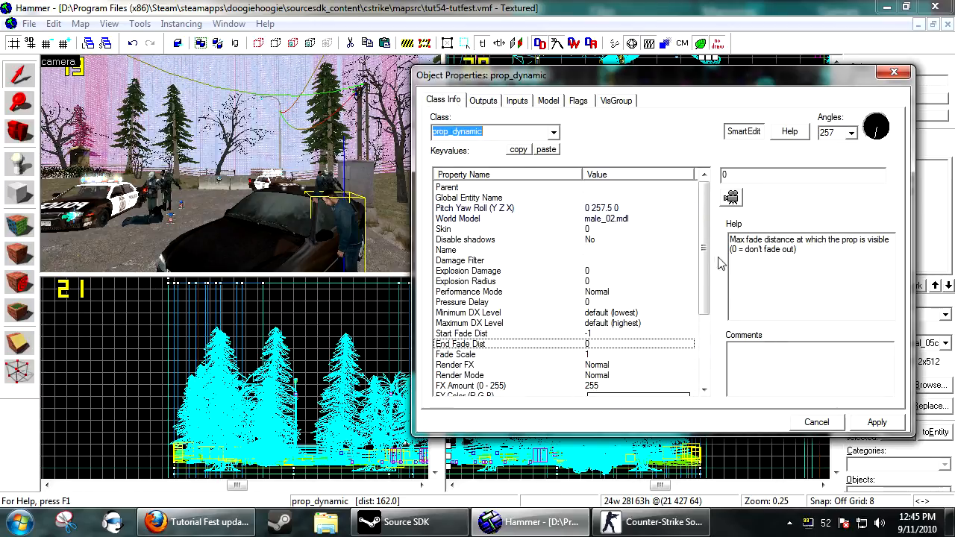
left_click_drag(708, 259, 706, 329)
left_click(484, 323)
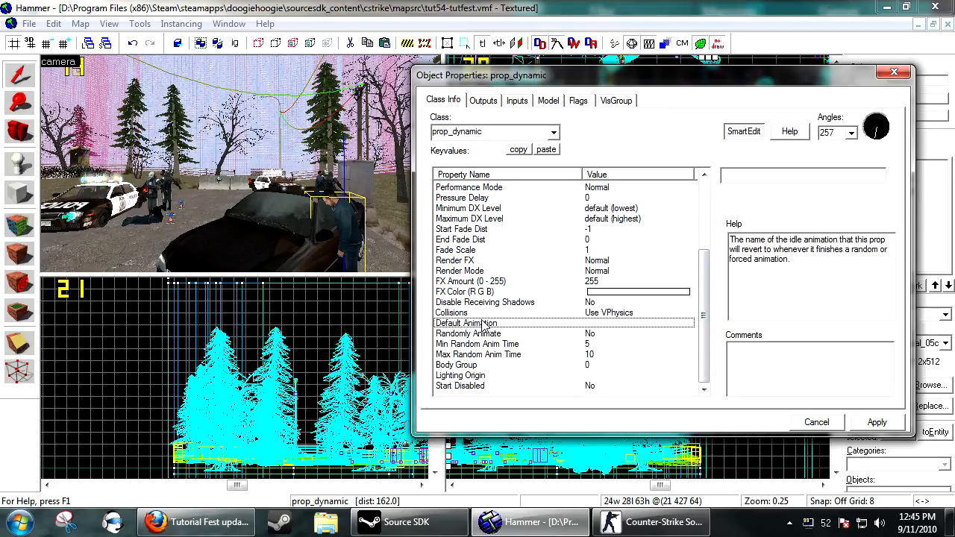
right_click(746, 180)
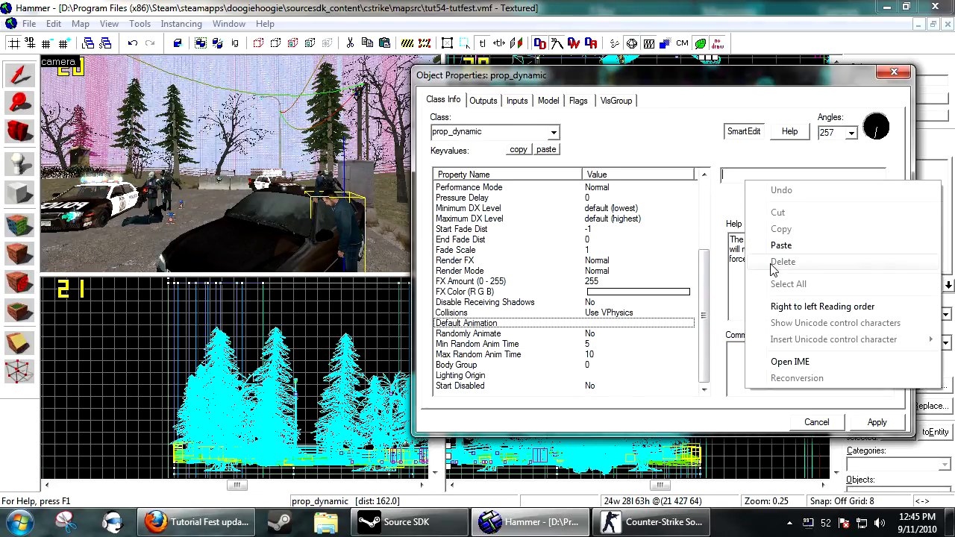
left_click(777, 247)
left_click(866, 424)
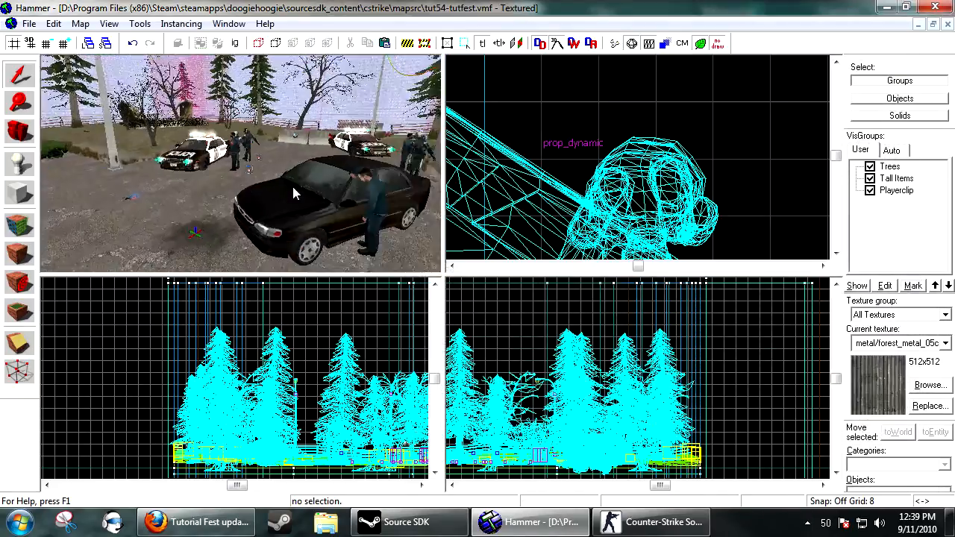
Open the properties of the existing ArrestIdle1 character and the nearby logic_timer in the other arrest scene.
key("Left")
key("Left")
key("Up")
key("Up")
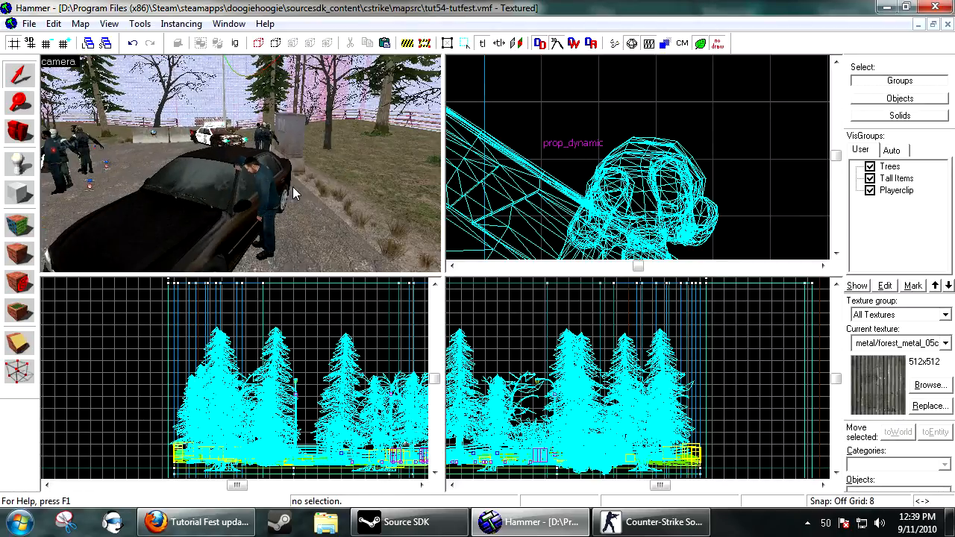
key("s")
key("w")
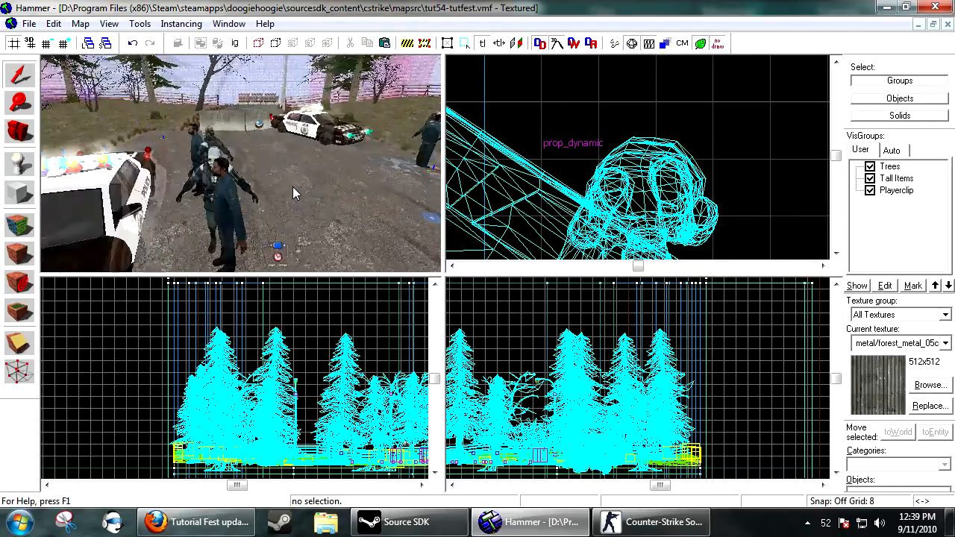
left_click(293, 188)
key("alt+Return")
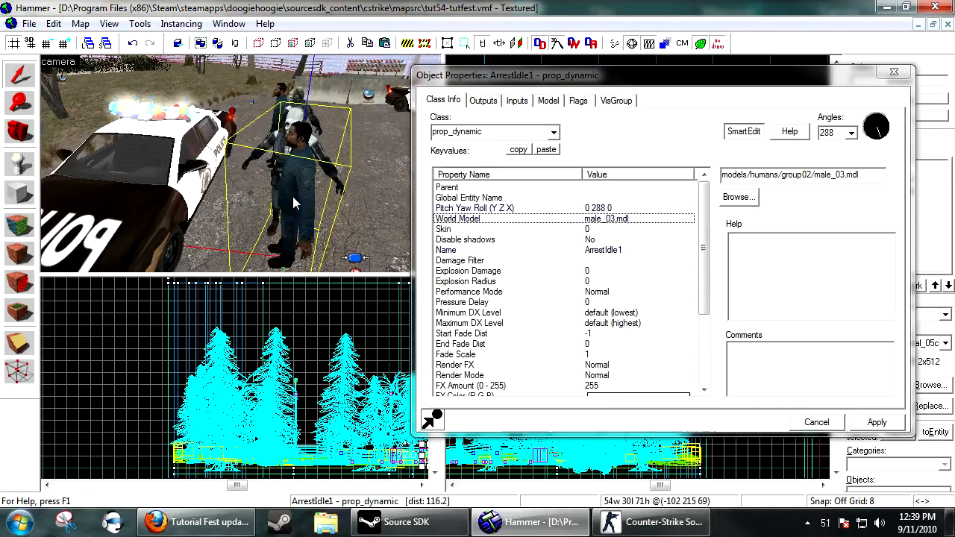
key("z")
key("a")
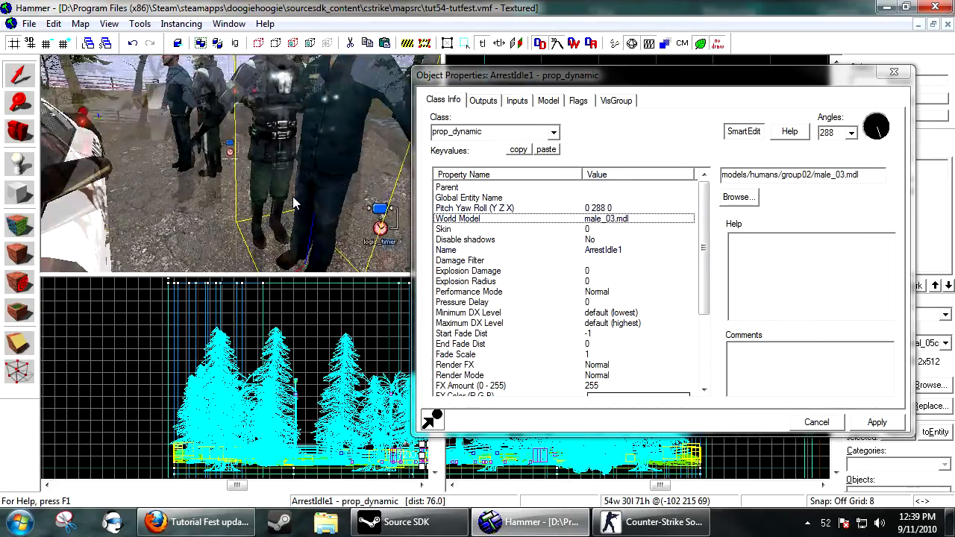
key("z")
left_click(281, 161)
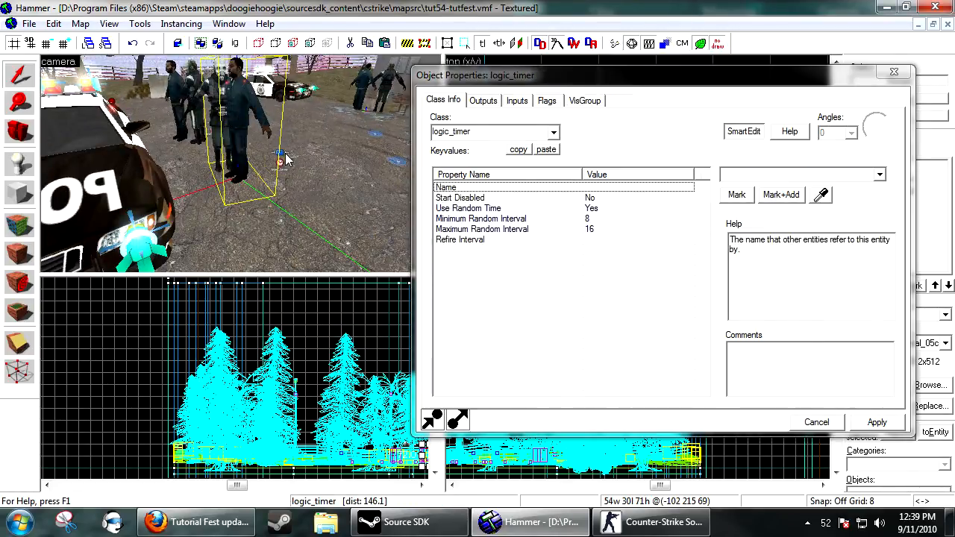
Examine the logic_timer's OnTimer output and the targeted ArrestIdle1 prop's Default Animation setting.
left_click(483, 100)
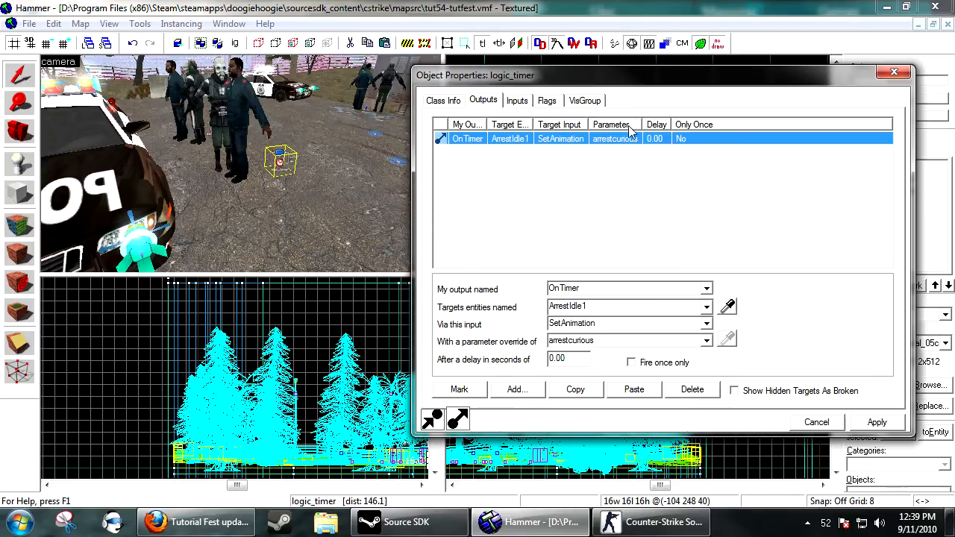
double_click(484, 135)
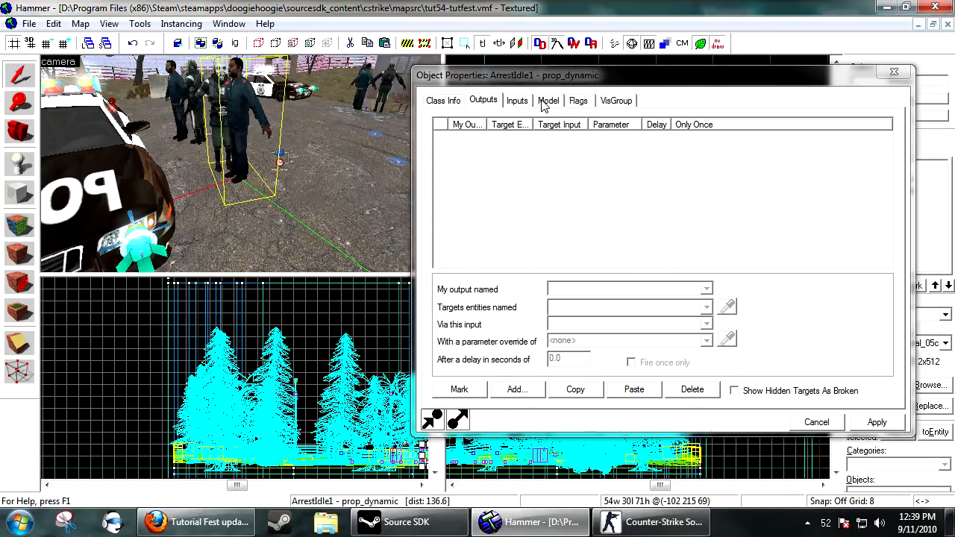
left_click(547, 102)
left_click(444, 100)
scroll(608, 315, "down", 4)
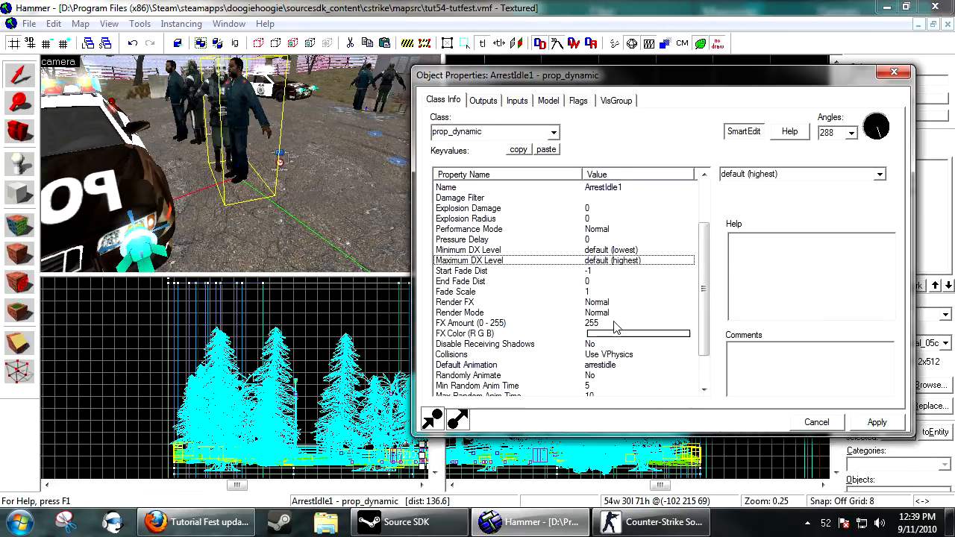
Preview the arrestidle and arrestcurious sequences on the ArrestIdle1 prop in its model settings, then close the dialog.
left_click(612, 323)
left_click(543, 103)
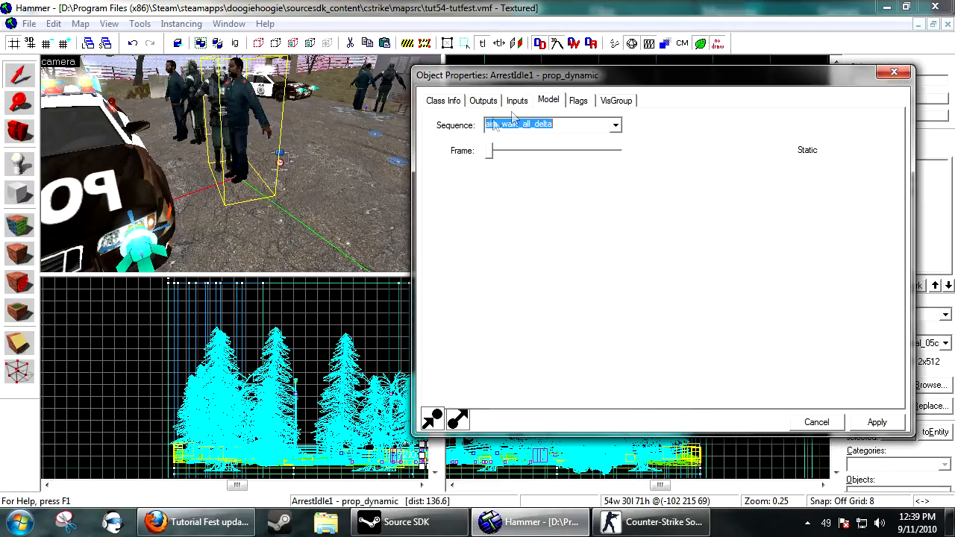
left_click(523, 128)
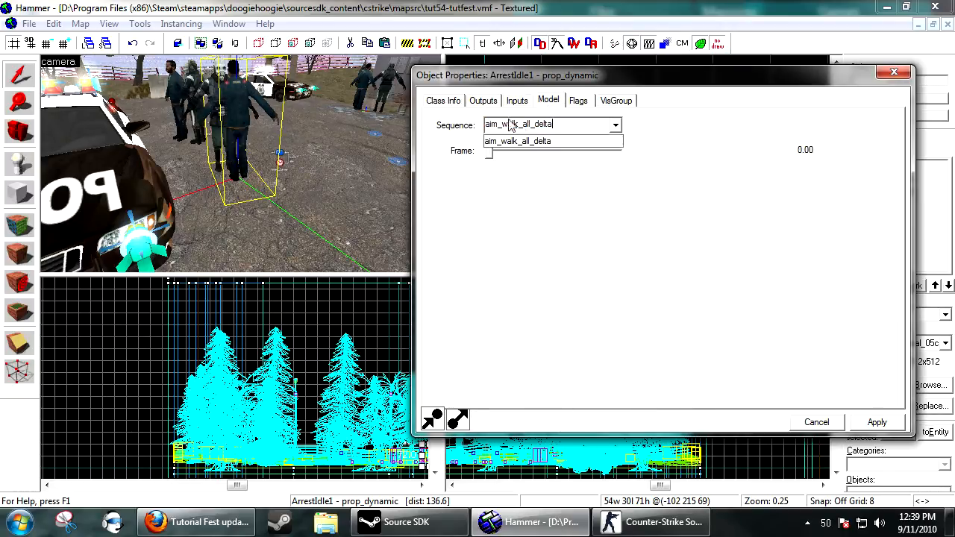
left_click(615, 125)
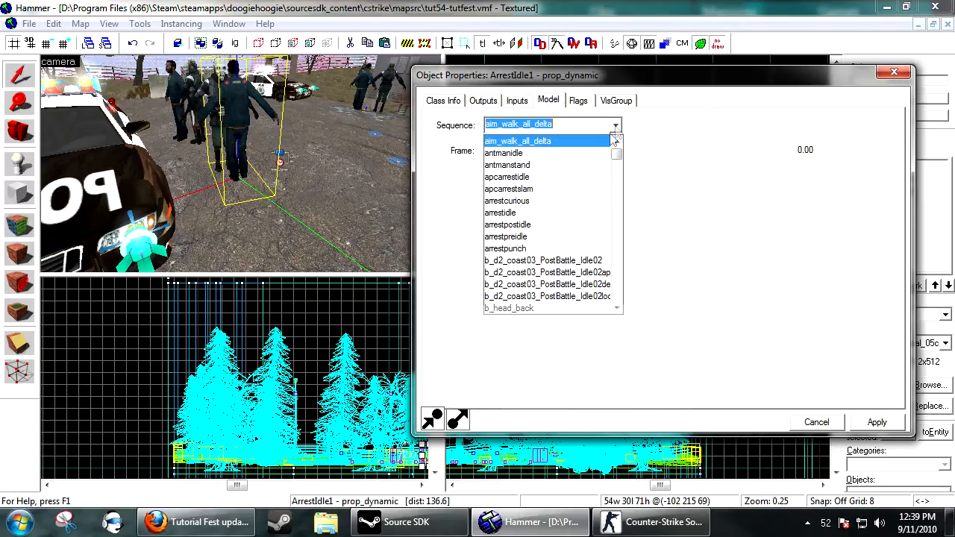
left_click(543, 214)
scroll(229, 131, "up", 2)
scroll(228, 135, "up", 2)
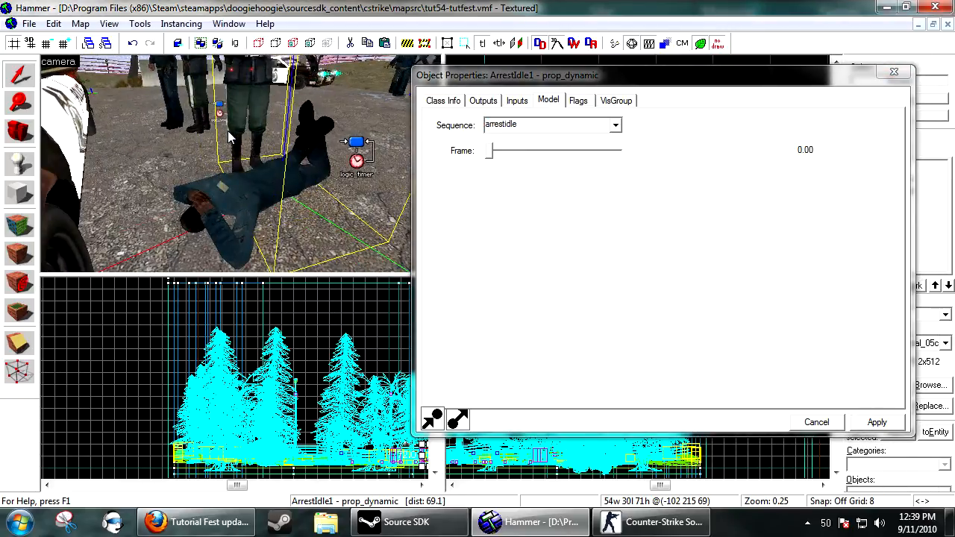
left_click(616, 125)
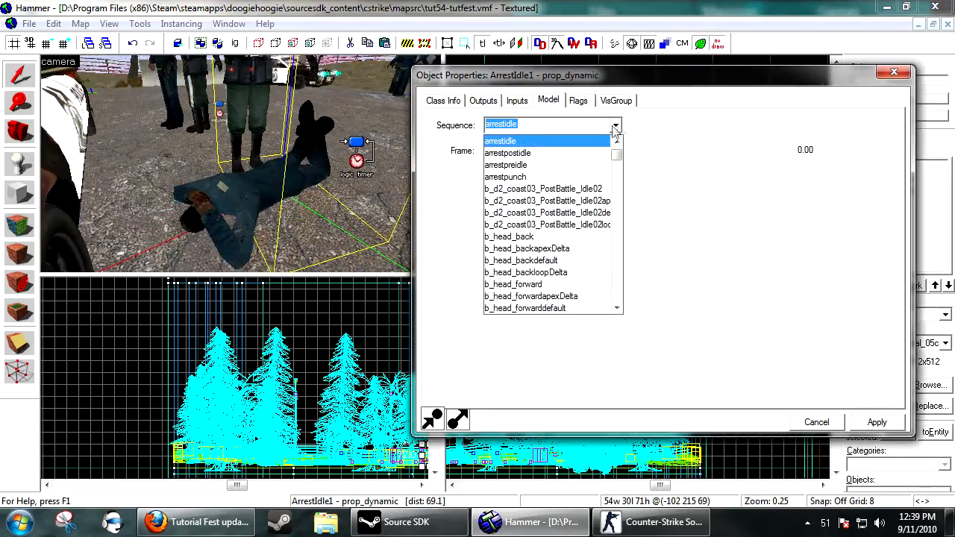
scroll(577, 167, "up", 1)
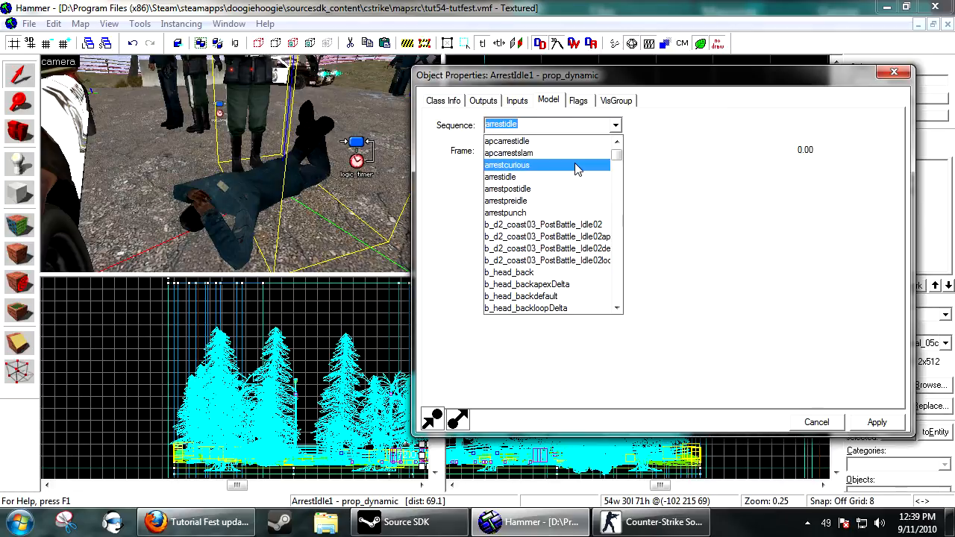
left_click(574, 165)
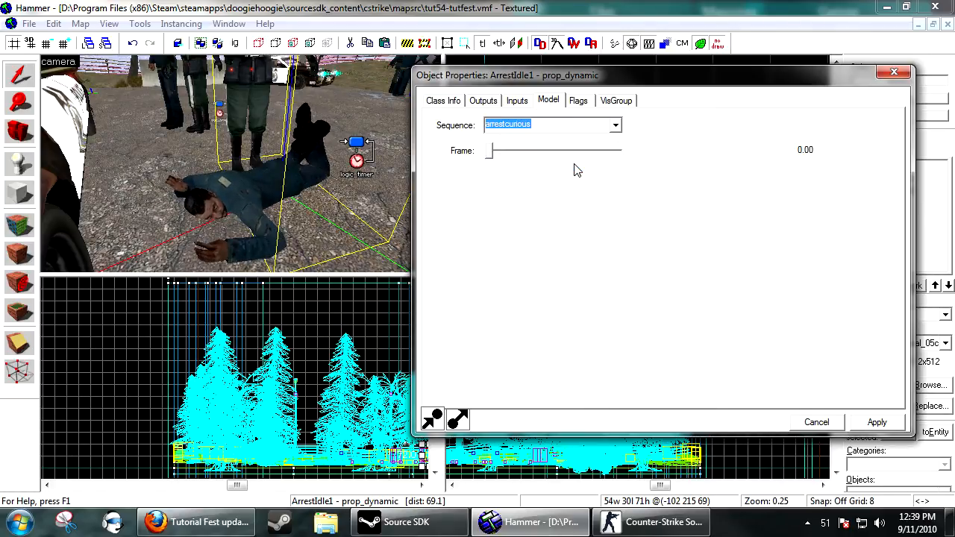
scroll(577, 170, "down", 1)
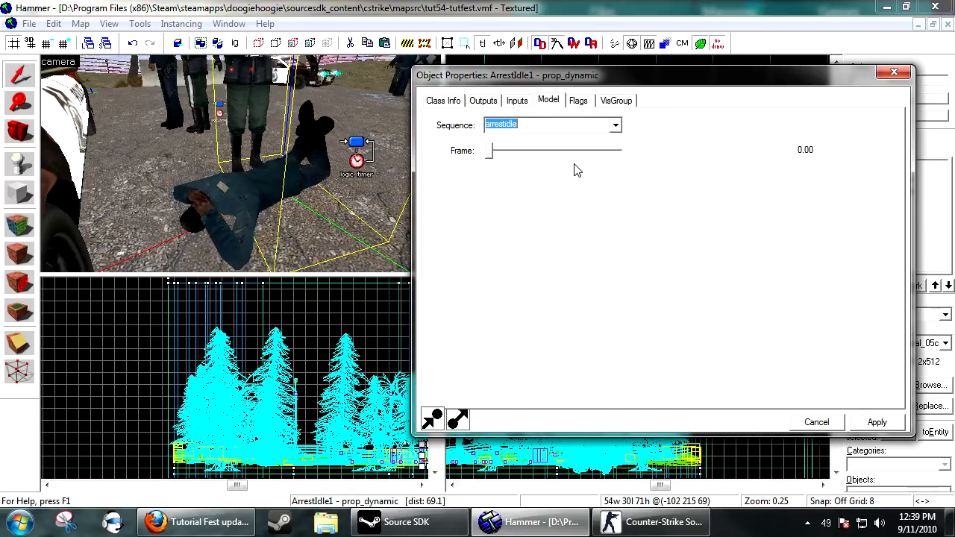
left_click(858, 419)
Open the logic_timer's properties and view its outputs.
left_click(363, 164)
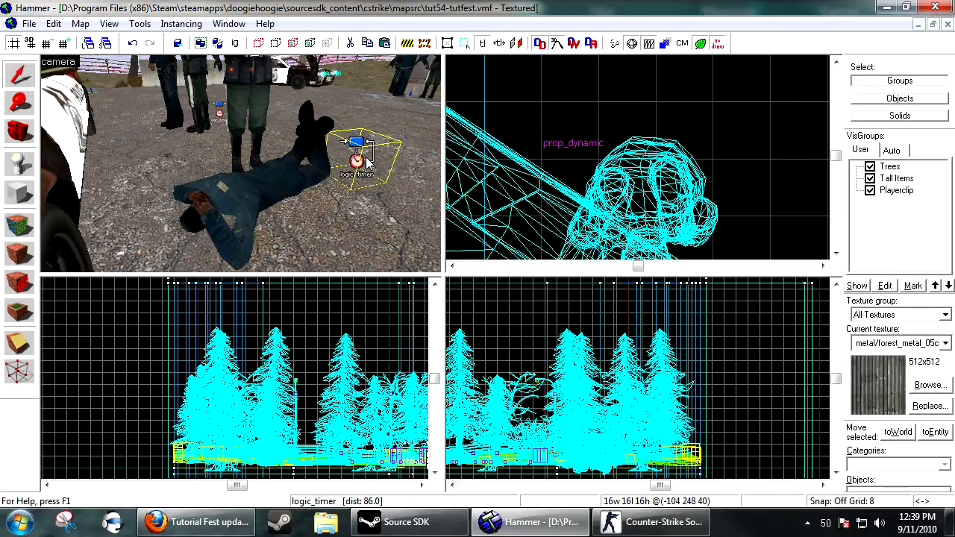
double_click(366, 163)
left_click(484, 100)
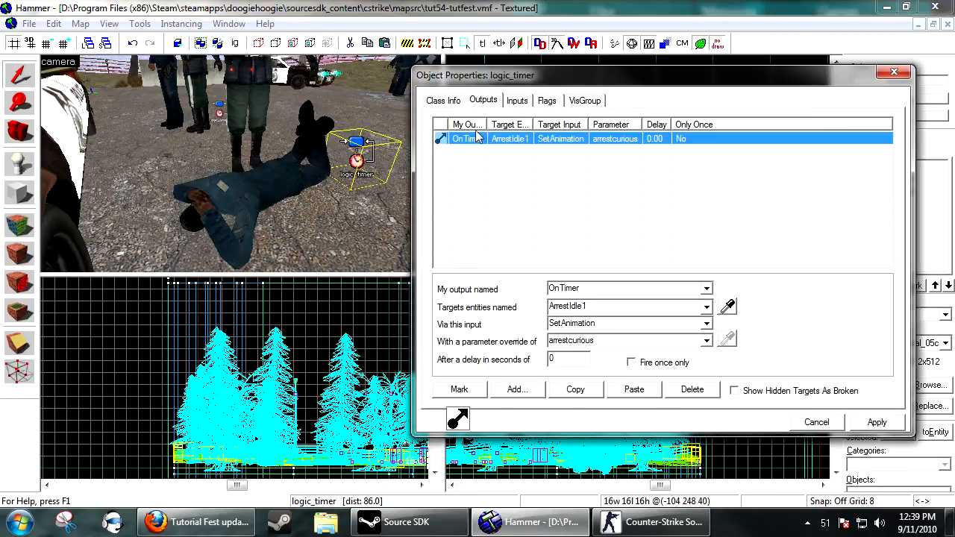
Add an OnTimer output targeting ArrestIdle1 via SetAnimation, then delete it and cancel the dialog.
left_click(515, 390)
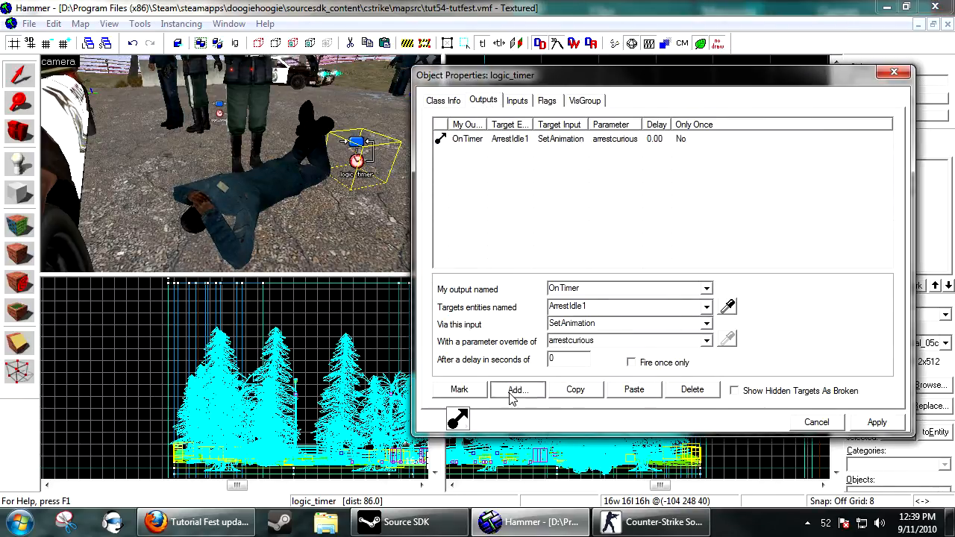
left_click(611, 299)
left_click(728, 307)
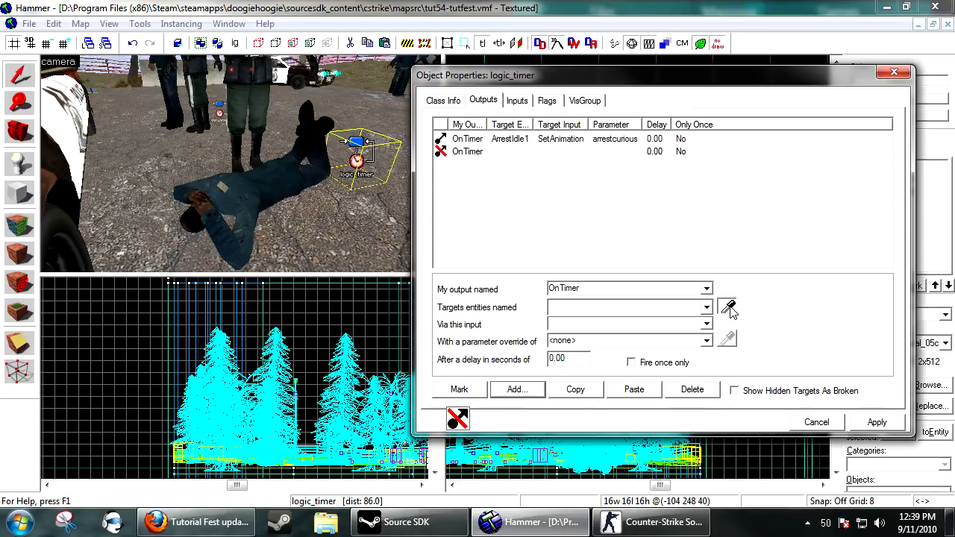
left_click(272, 176)
left_click(595, 325)
type("SetAnimation")
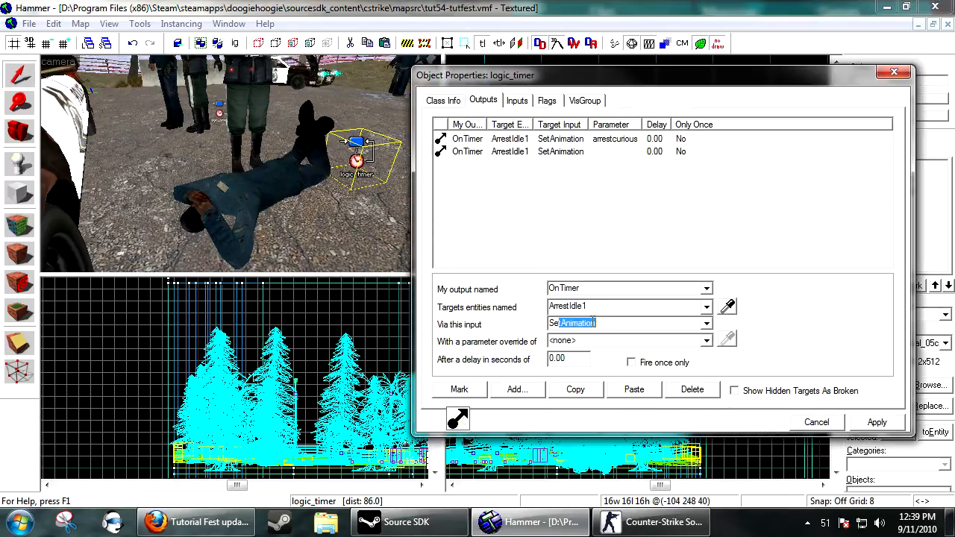
key("Tab")
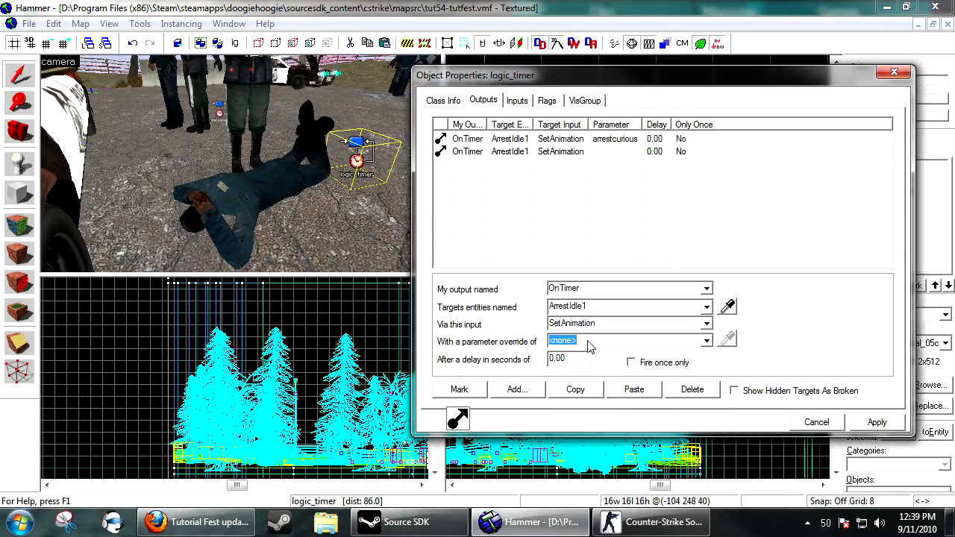
left_click(617, 141)
left_click(619, 151)
left_click(693, 389)
left_click(817, 423)
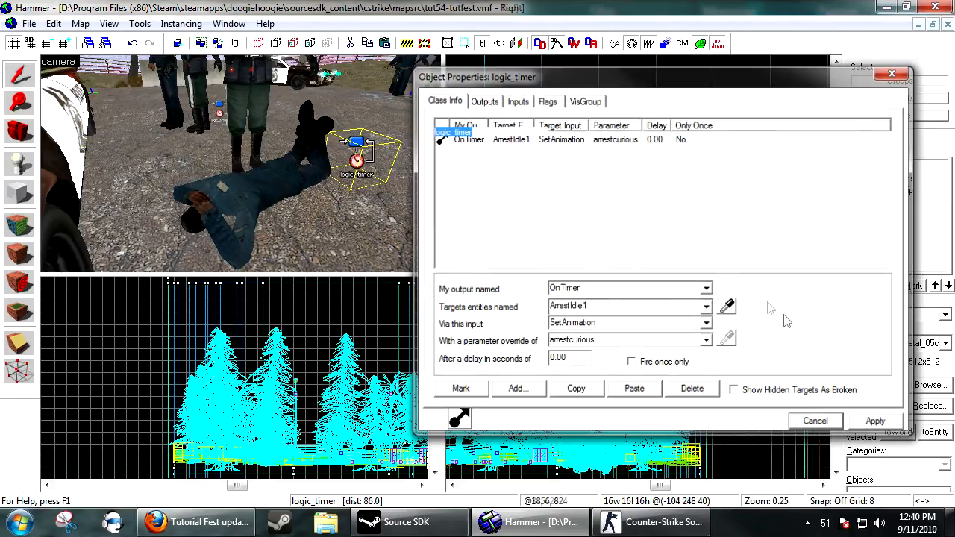
Select a pine tree prop_static by the fence and set its Start Fade Dist to 50 and End Fade Dist to 100.
key("s")
key("s")
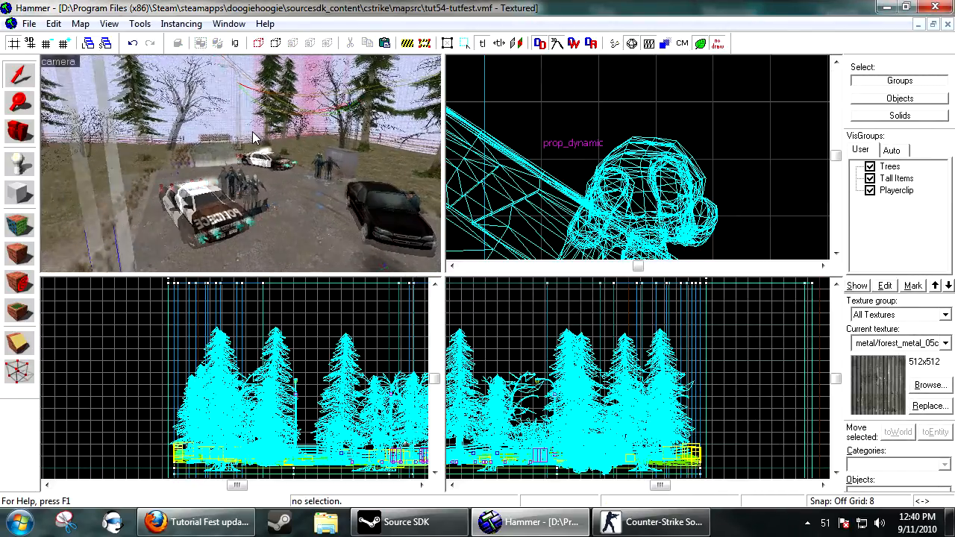
key("s")
key("w")
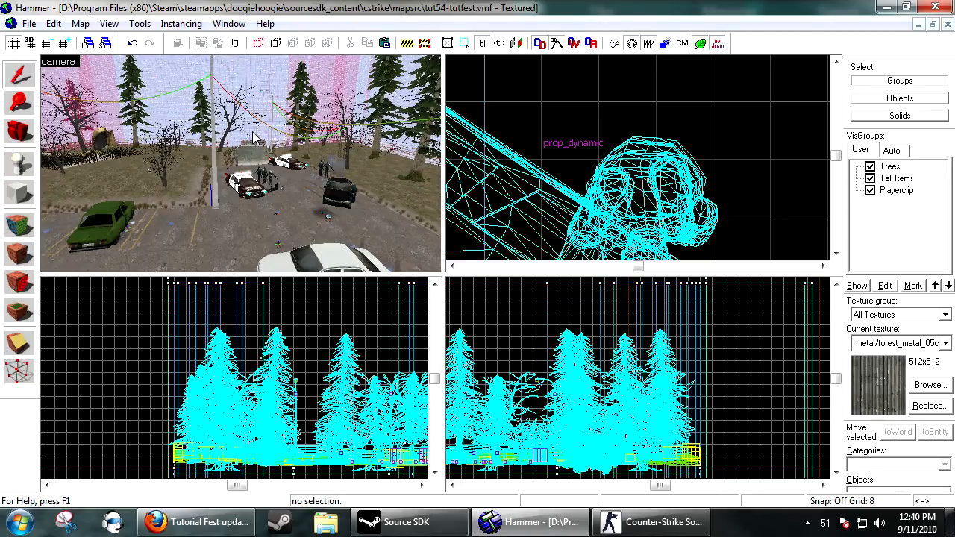
key("w")
key("w")
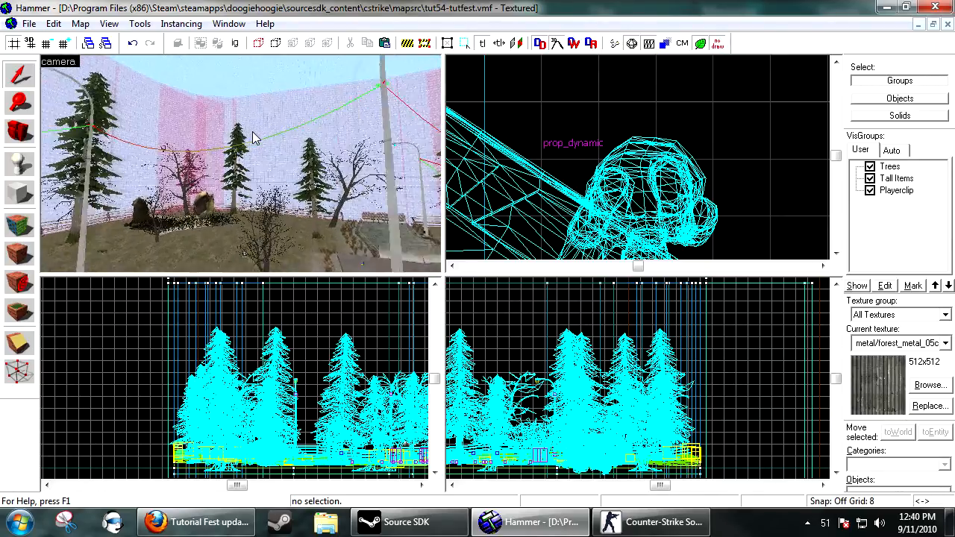
key("w")
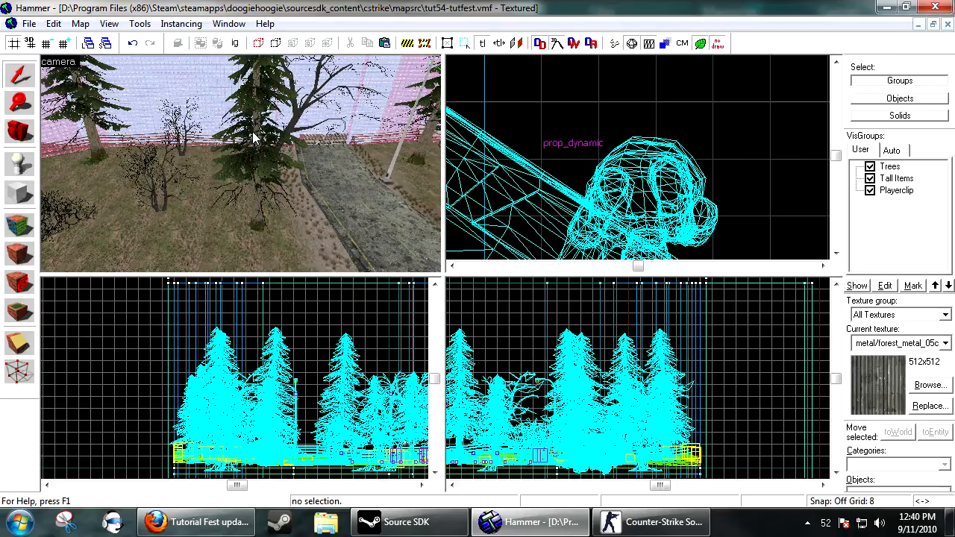
left_click(256, 179)
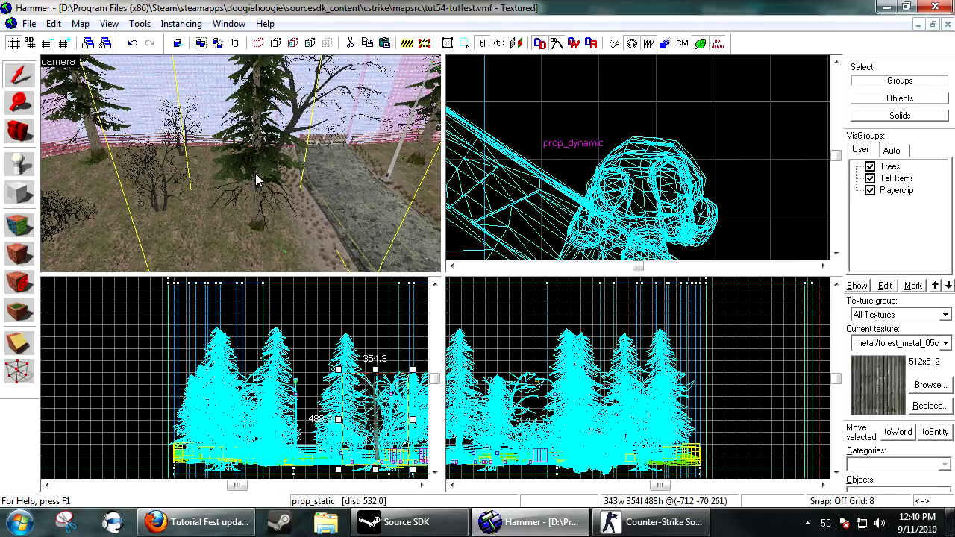
key("w")
key("s")
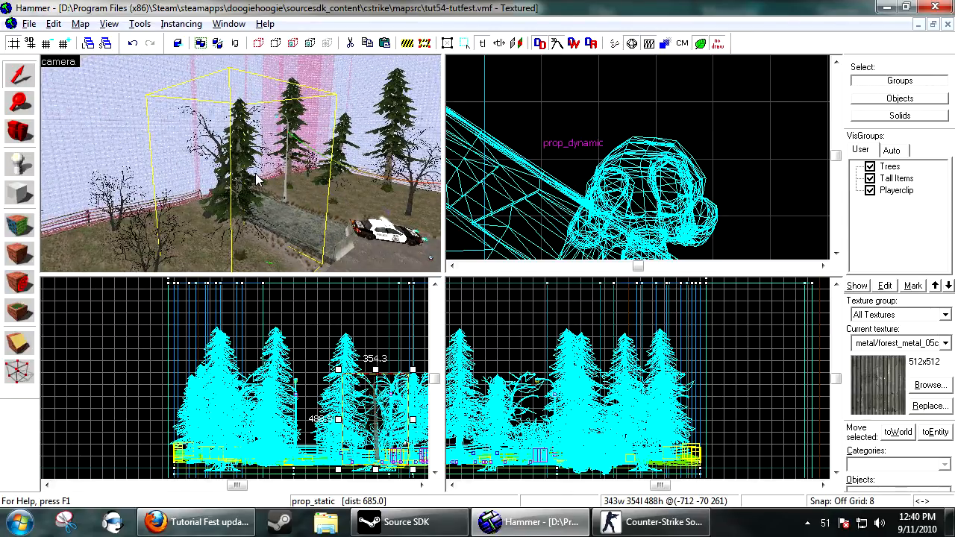
key("alt+Return")
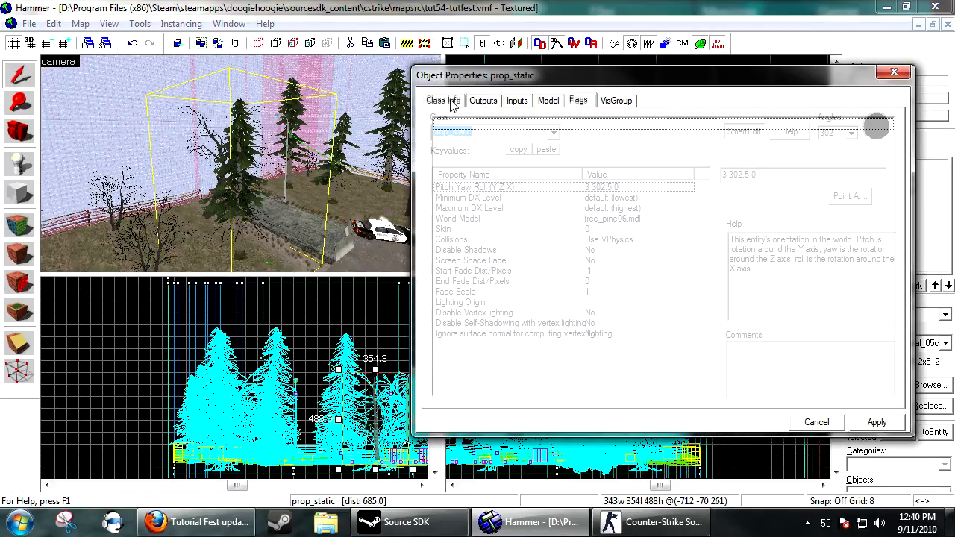
left_click(523, 272)
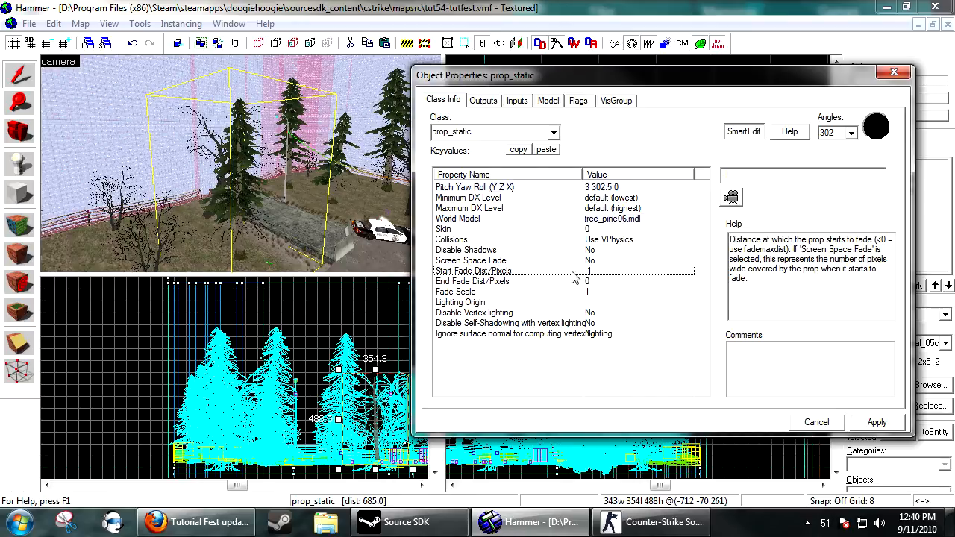
double_click(730, 174)
type("50")
key("Down")
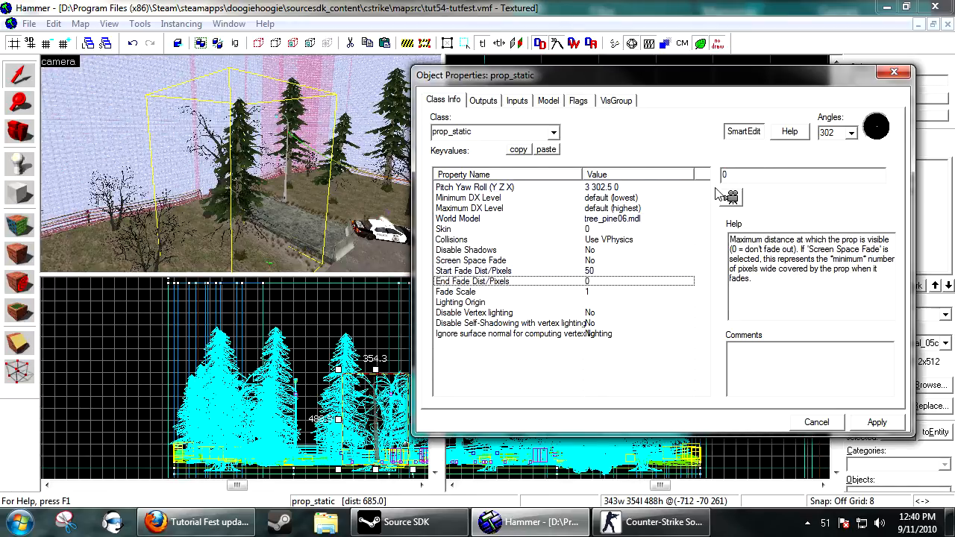
left_click_drag(731, 177, 673, 179)
type("100")
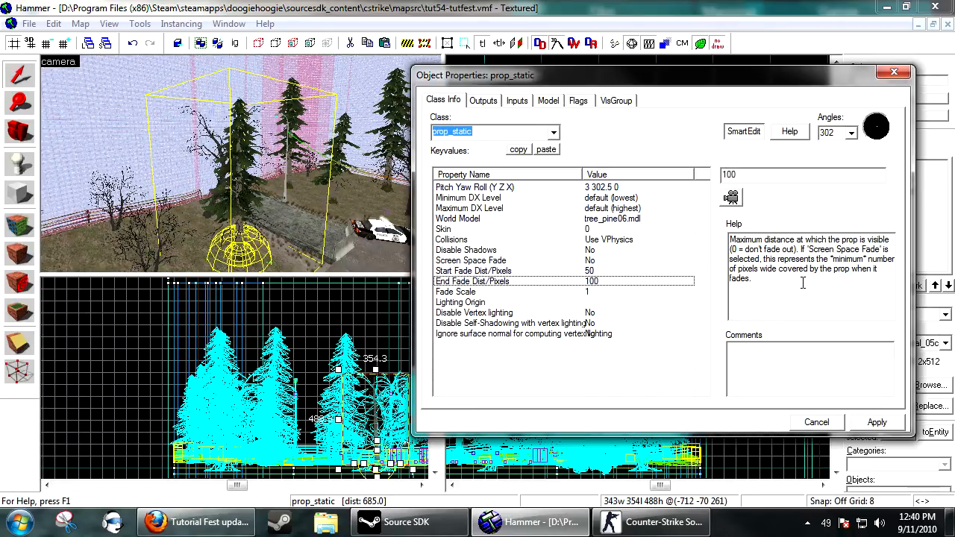
left_click(882, 427)
left_click(837, 429)
Enlarge the selected tree's fade-distance sphere in the top view.
scroll(698, 160, "down", 3)
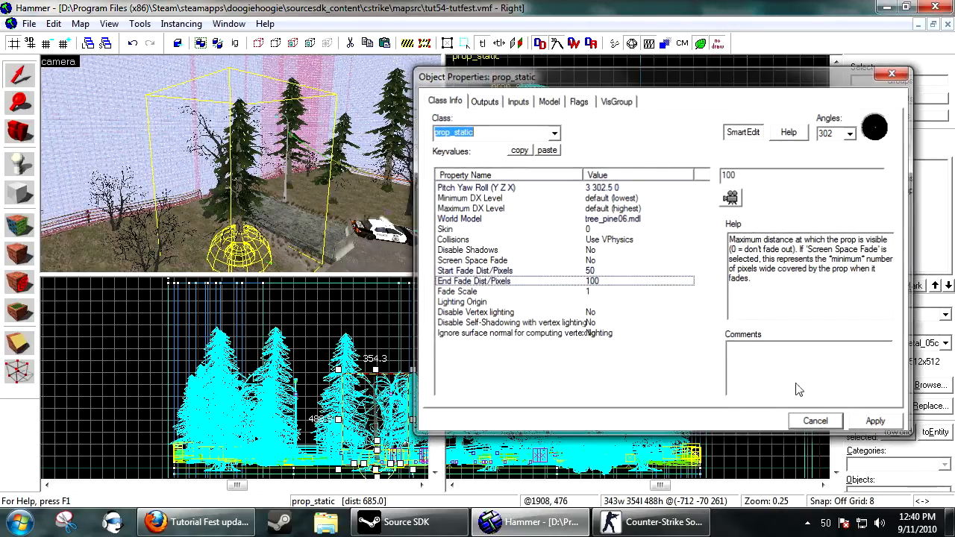
scroll(642, 160, "down", 12)
scroll(638, 154, "down", 4)
scroll(589, 142, "up", 4)
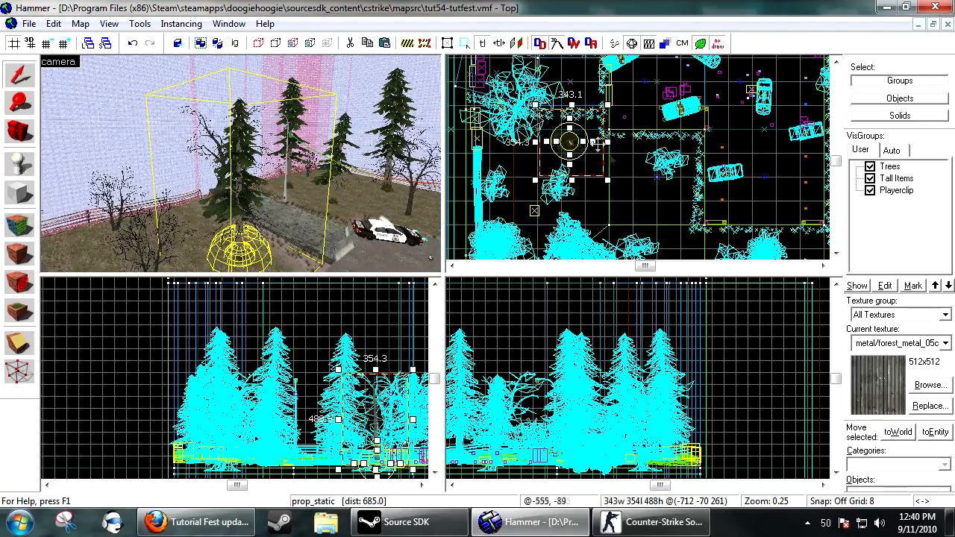
left_click_drag(593, 141, 798, 141)
left_click_drag(582, 141, 740, 141)
Open another pine tree's properties and review its Collisions, Disable Shadows and vertex lighting settings, then cancel.
key("s")
key("d")
key("w")
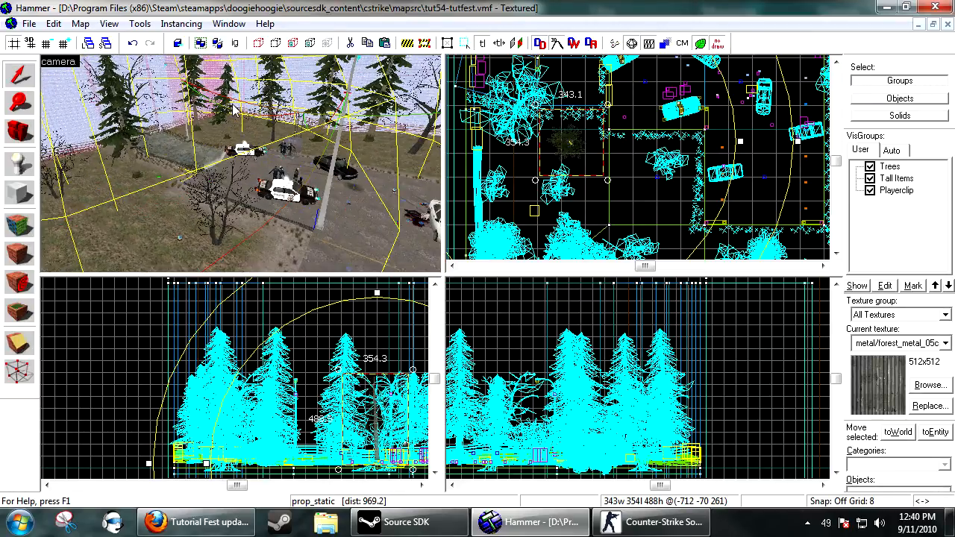
left_click(381, 116)
key("ctrl+shift+e")
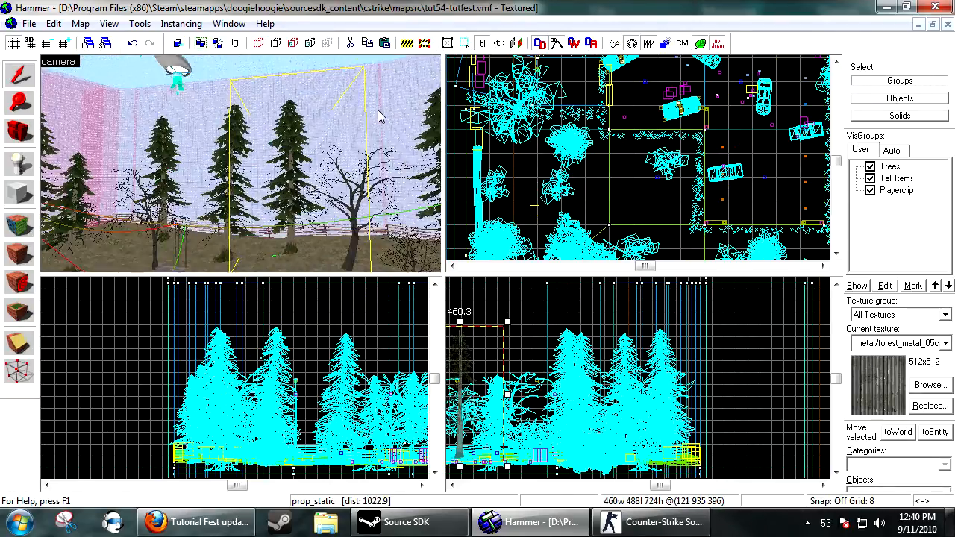
double_click(232, 200)
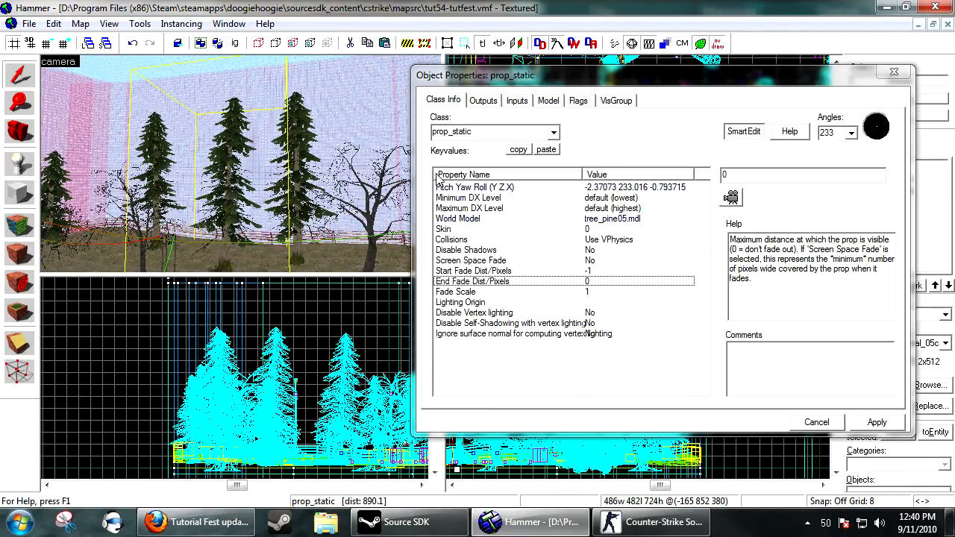
left_click(459, 240)
left_click(879, 174)
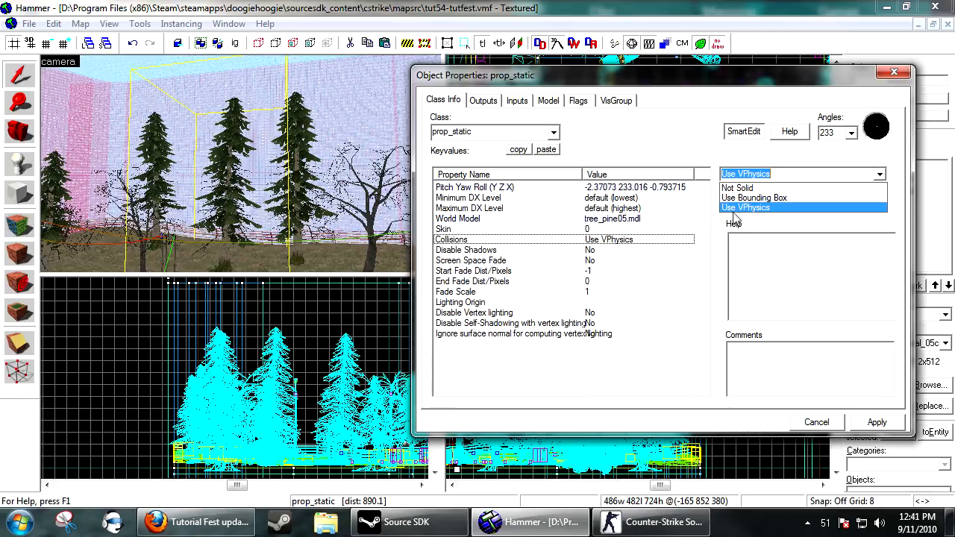
left_click(741, 208)
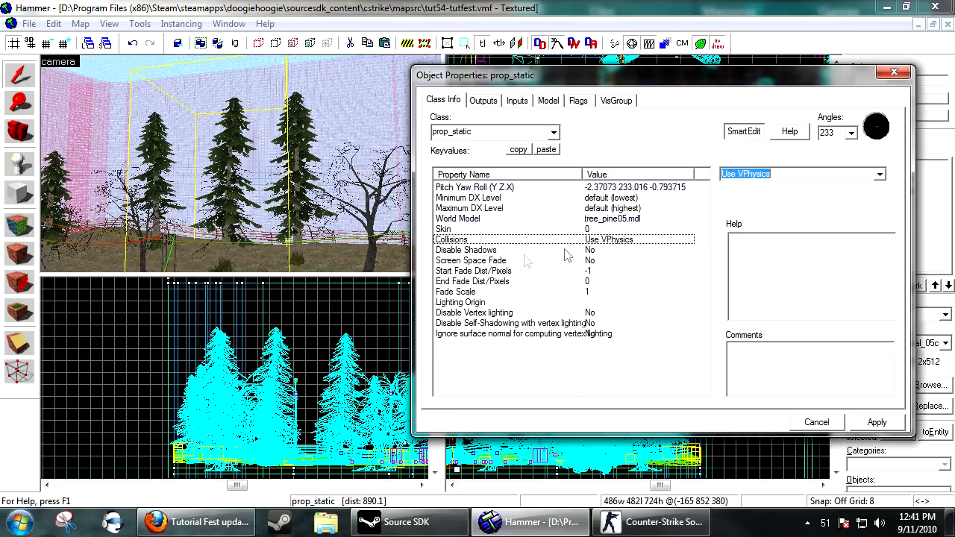
left_click(520, 251)
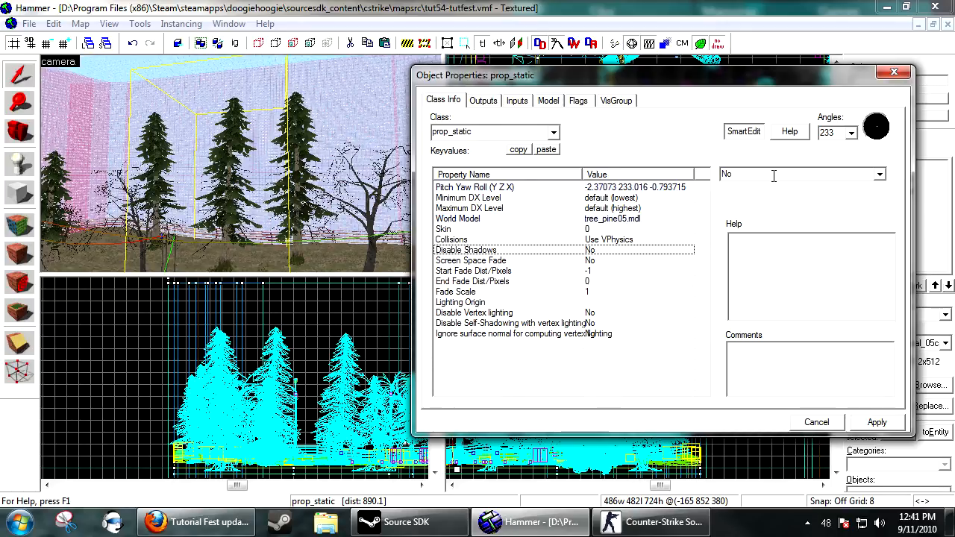
left_click(561, 314)
left_click(880, 174)
left_click(881, 175)
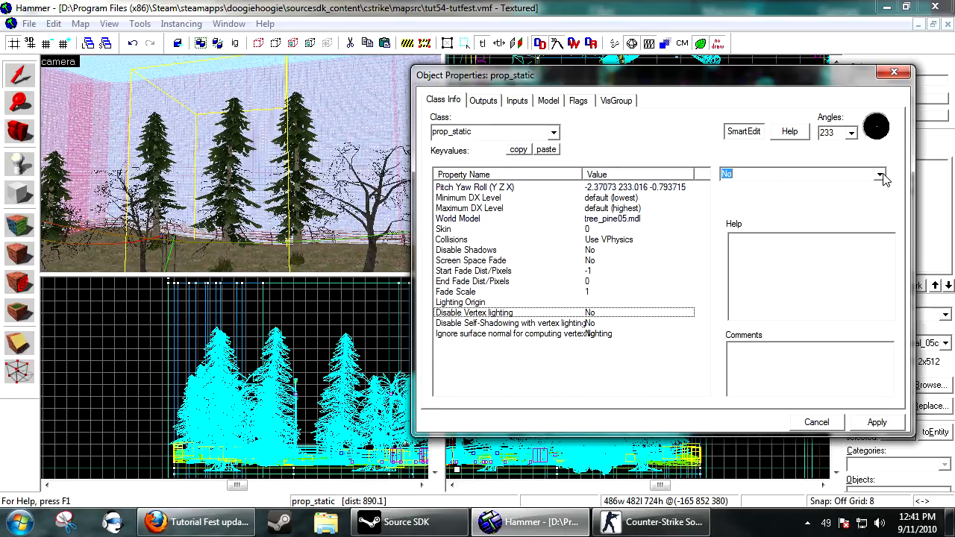
left_click(825, 425)
key("Escape")
scroll(217, 116, "down", 1)
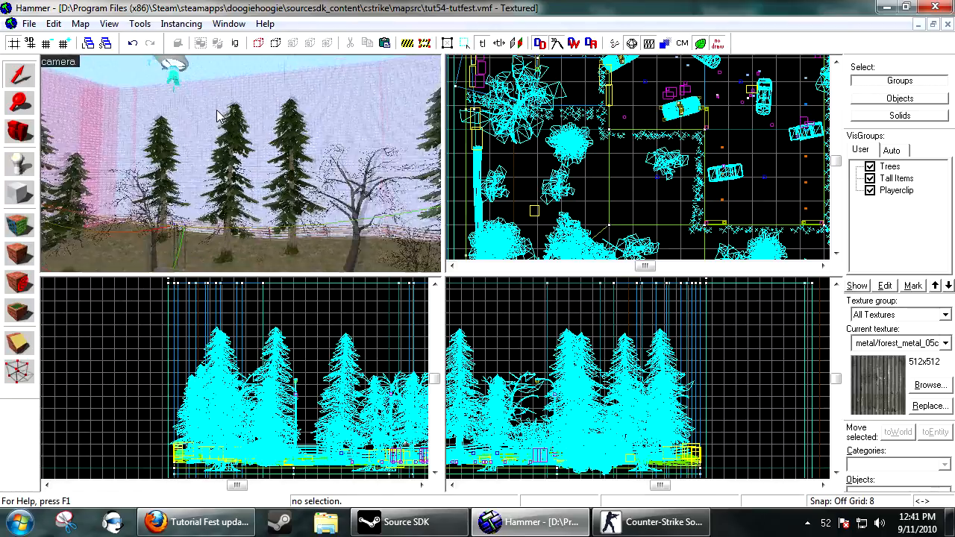
Place a point entity on the parking lot and change its class to prop_dynamic_ornament.
scroll(217, 116, "down", 8)
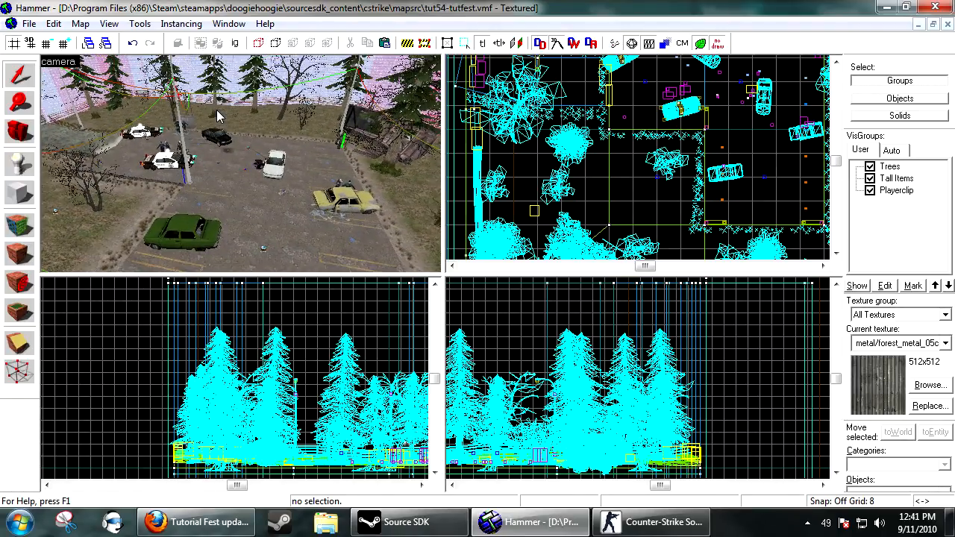
left_click(19, 163)
left_click(310, 239)
key("alt+Return")
left_click(529, 130)
type("prop")
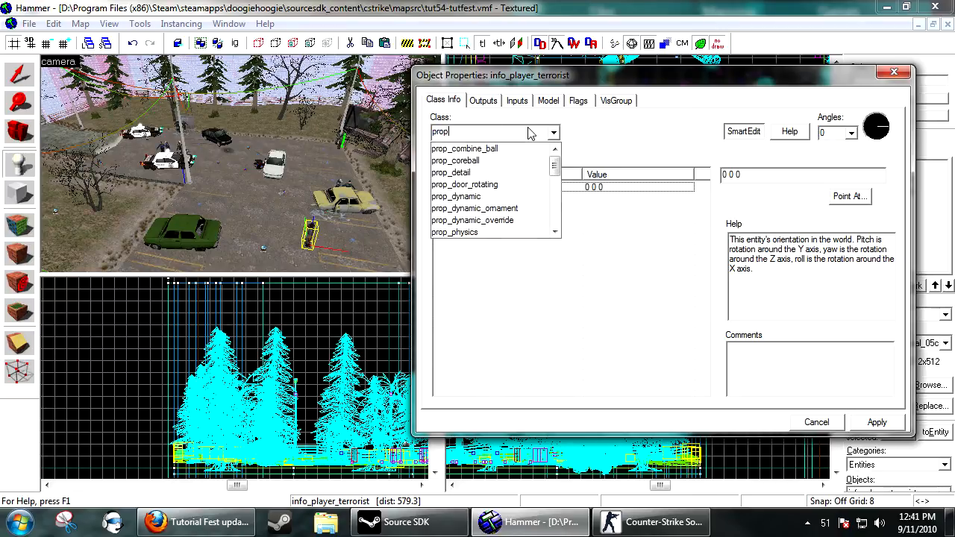
scroll(515, 187, "down", 2)
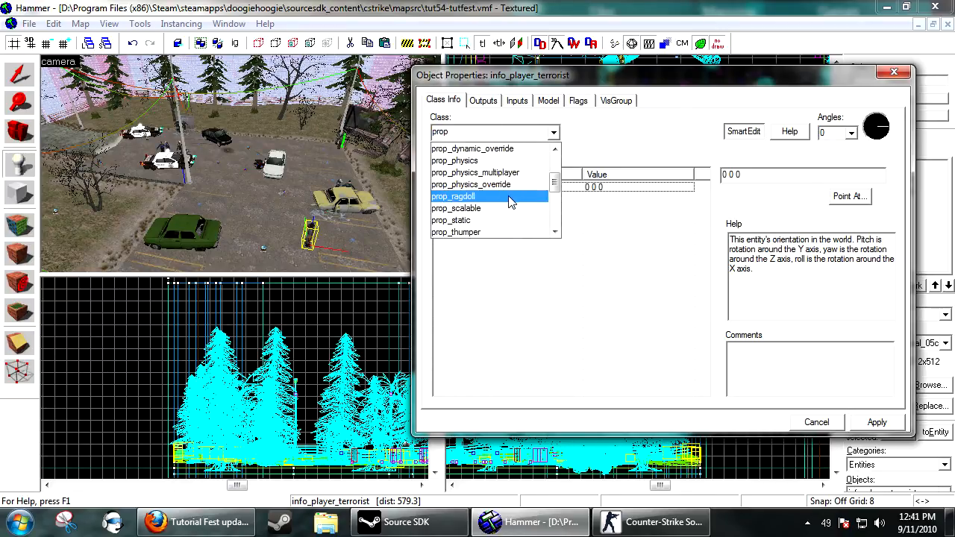
scroll(466, 191, "up", 1)
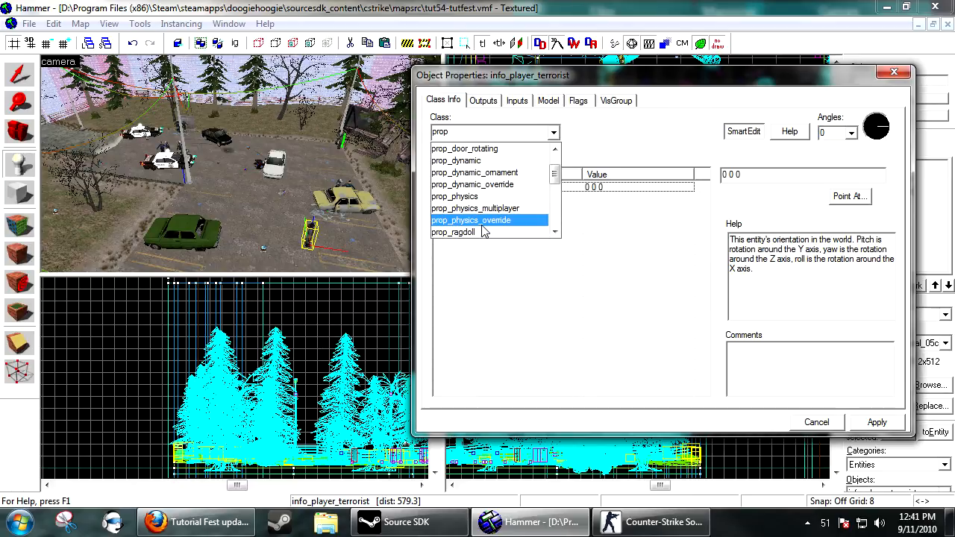
scroll(485, 231, "down", 1)
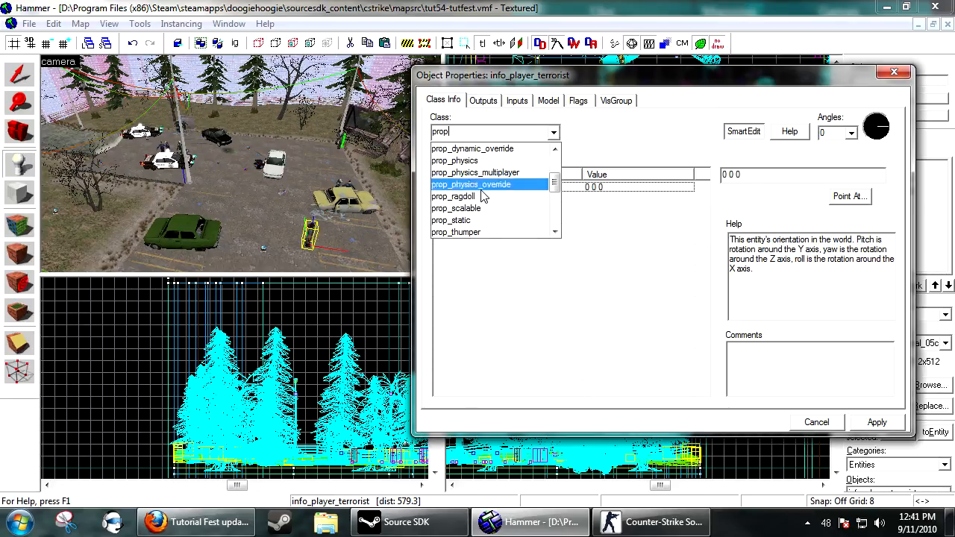
scroll(482, 196, "up", 2)
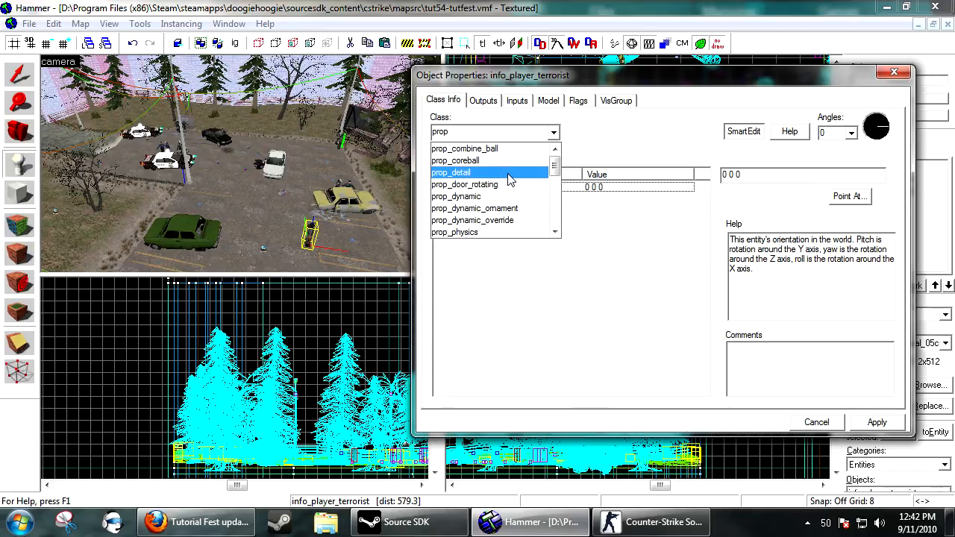
scroll(519, 191, "down", 1)
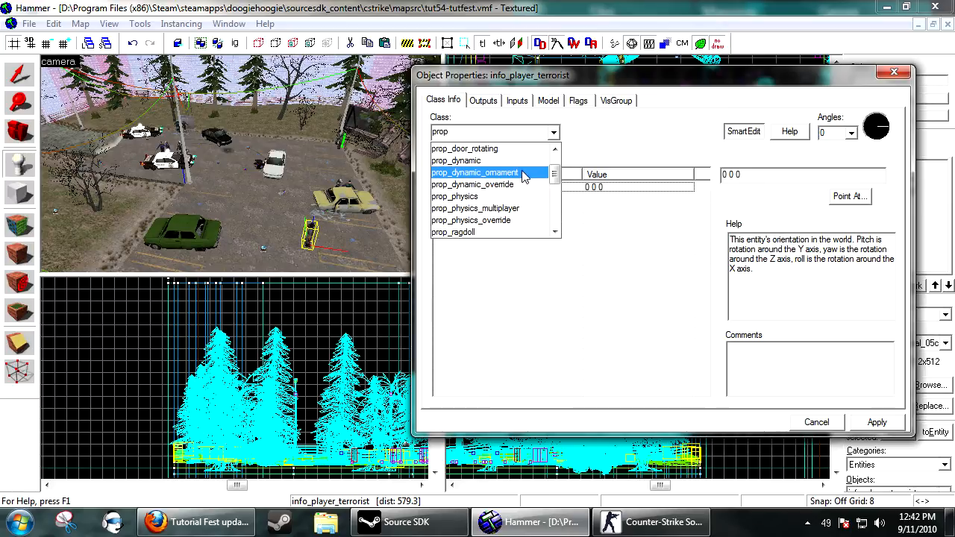
left_click(523, 172)
left_click(877, 423)
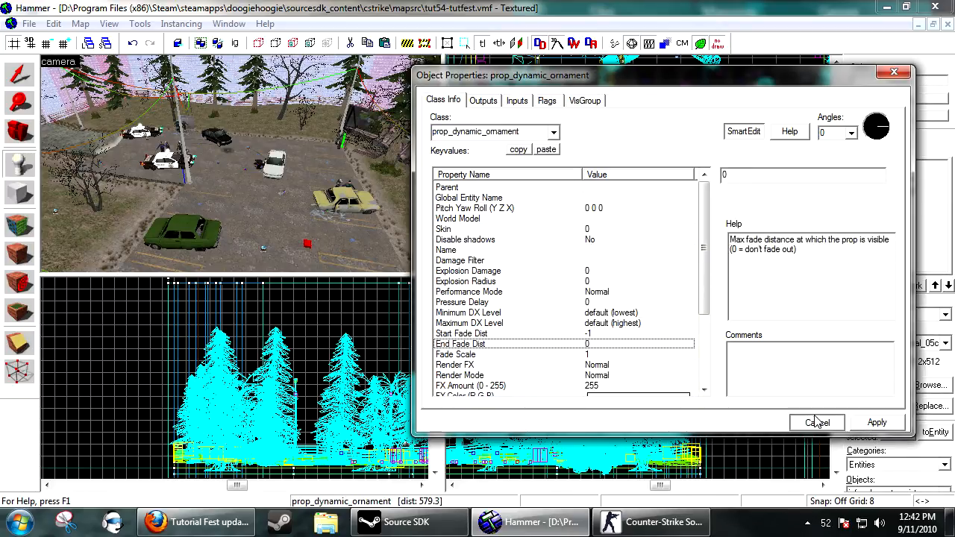
Reopen the new entity's properties, close them, and delete the prop_dynamic_ornament entity.
key("alt+Return")
key("w")
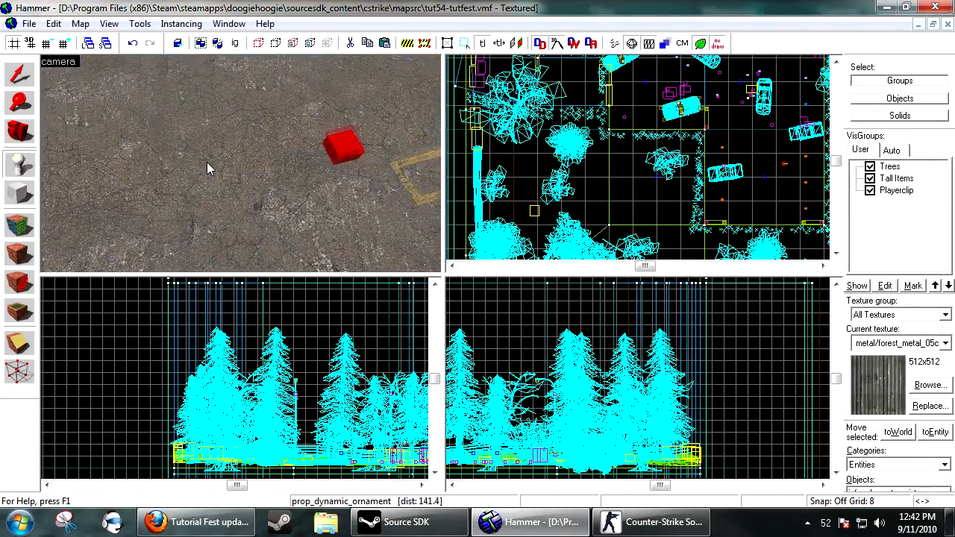
key("alt+Return")
key("s")
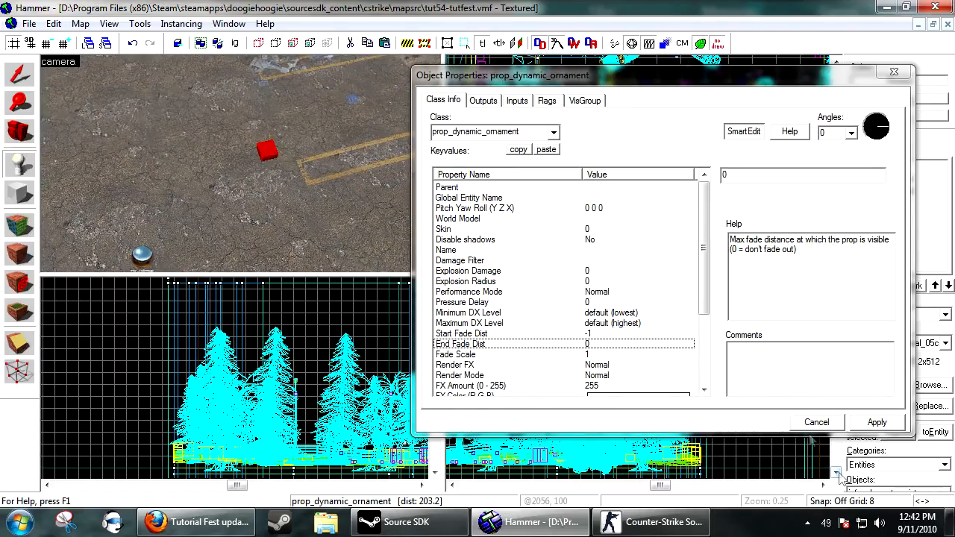
key("alt+Return")
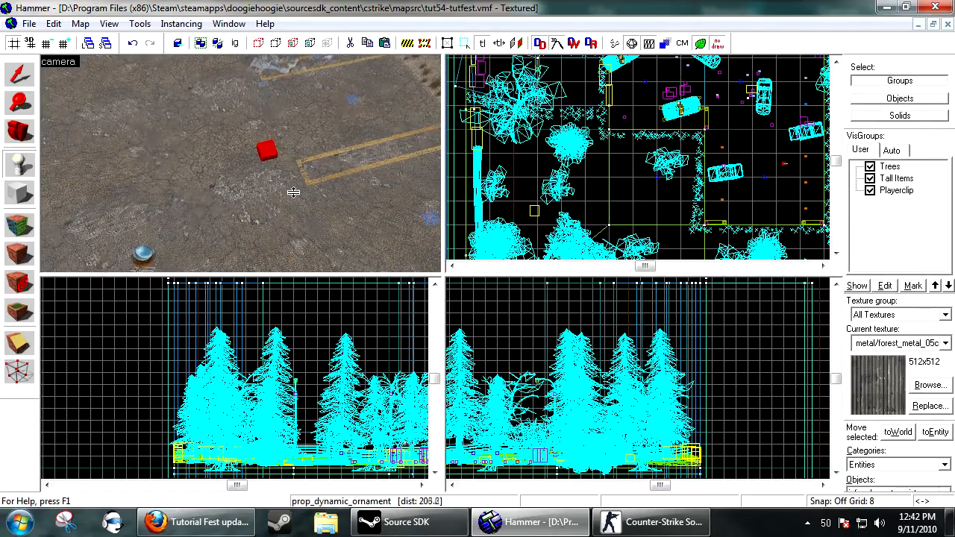
key("Delete")
key("s")
key("s")
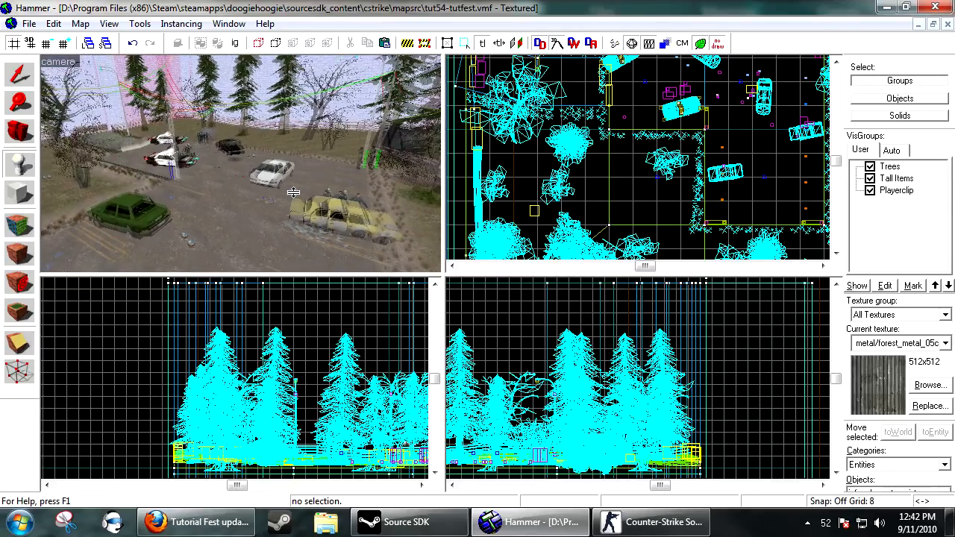
key("z")
key("w")
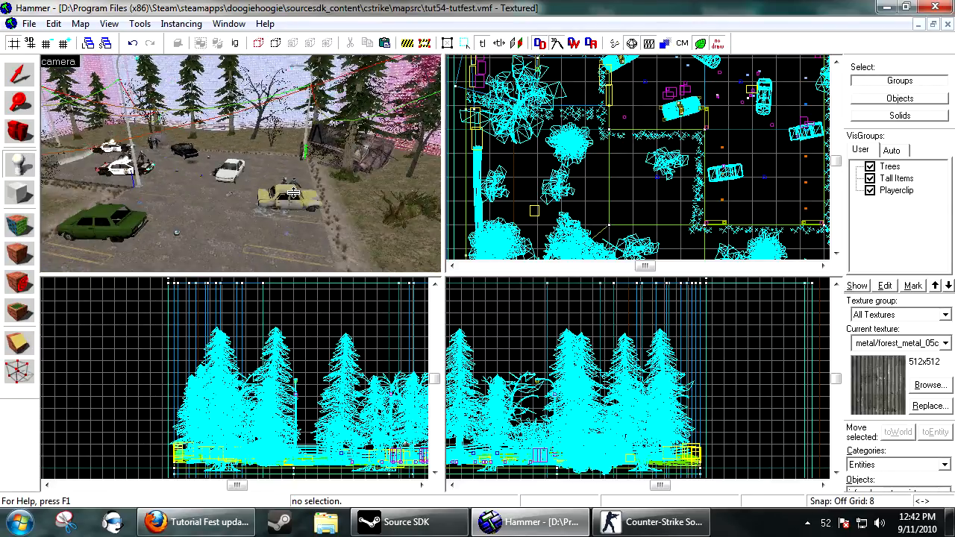
key("z")
Switch to the selection tool and run the map compile using the HDR Full Compile configuration.
left_click(17, 75)
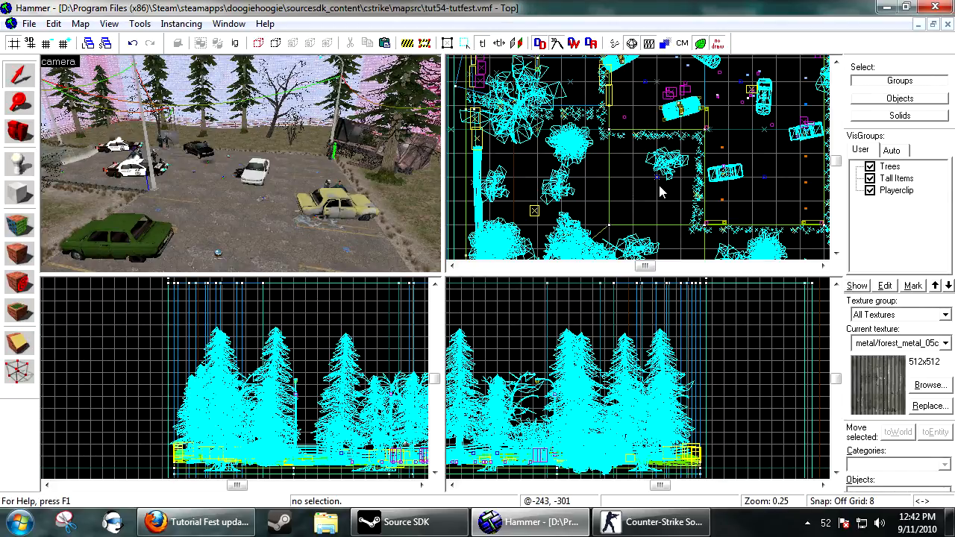
left_click(615, 44)
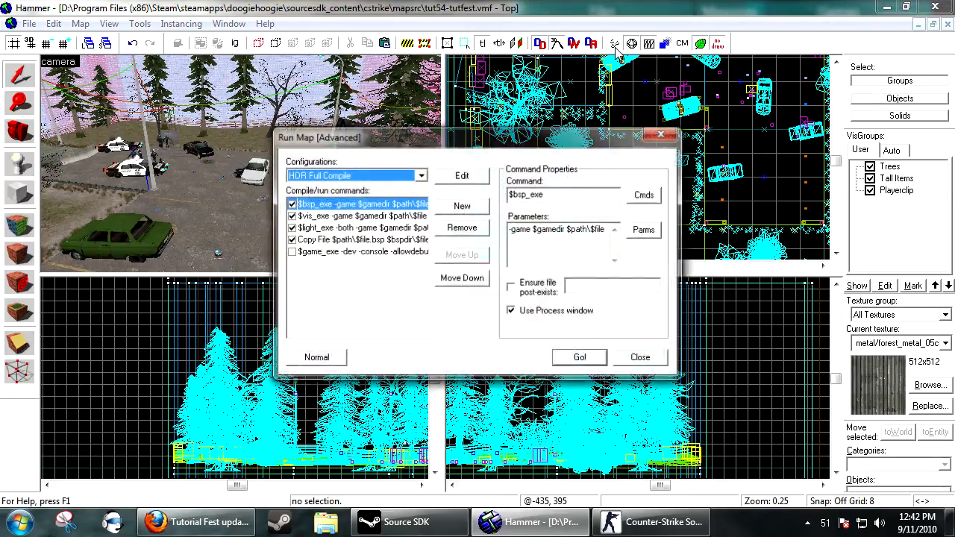
left_click(580, 359)
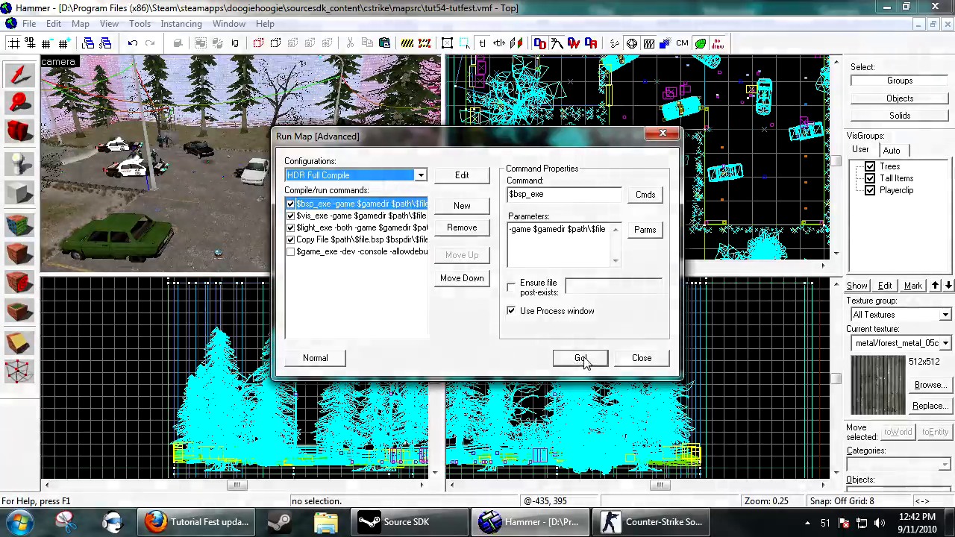